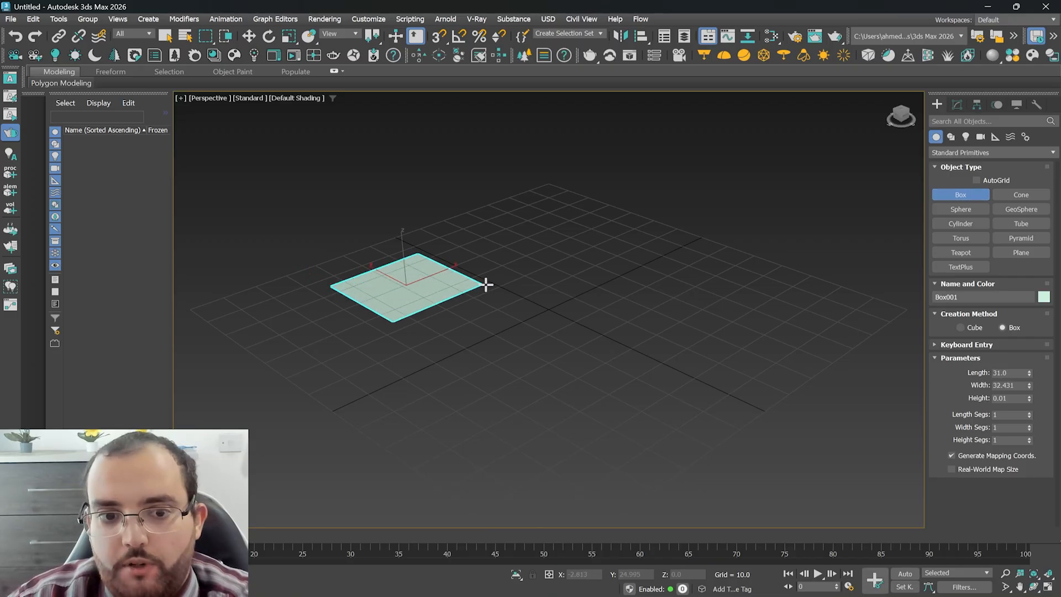
Draw a box about 114 long, 79 wide and 52 high in the Perspective viewport
{"action": "left_click", "coordinate": [820, 229]}
{"action": "left_click", "coordinate": [813, 158]}
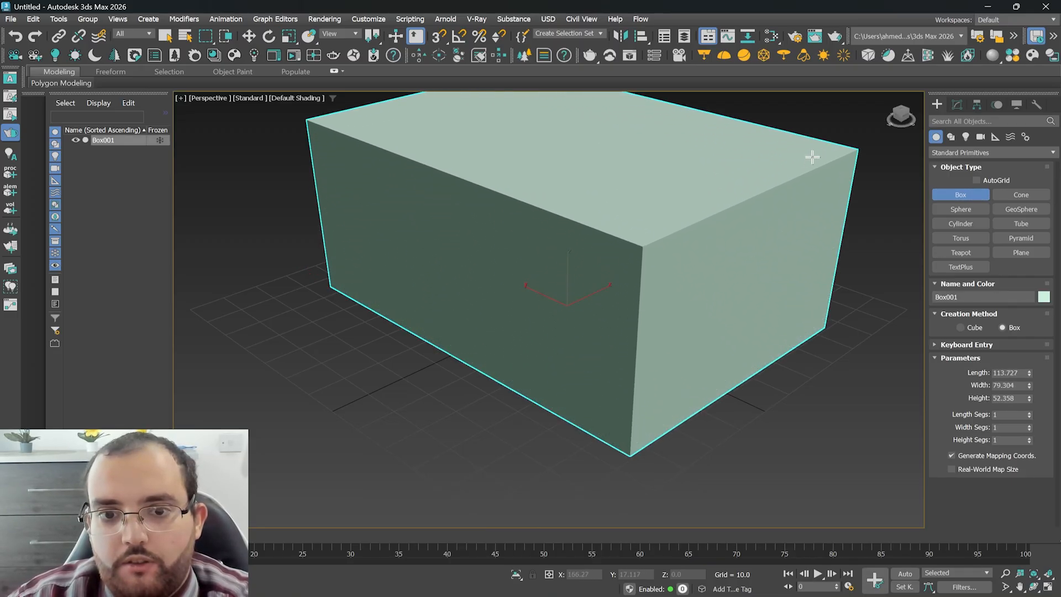
Zoom in and out on the new box to view it from different distances
{"action": "scroll", "coordinate": [455, 349], "scroll_direction": "down", "scroll_amount": 4}
{"action": "scroll", "coordinate": [652, 291], "scroll_direction": "down", "scroll_amount": 2}
{"action": "scroll", "coordinate": [618, 285], "scroll_direction": "up", "scroll_amount": 2}
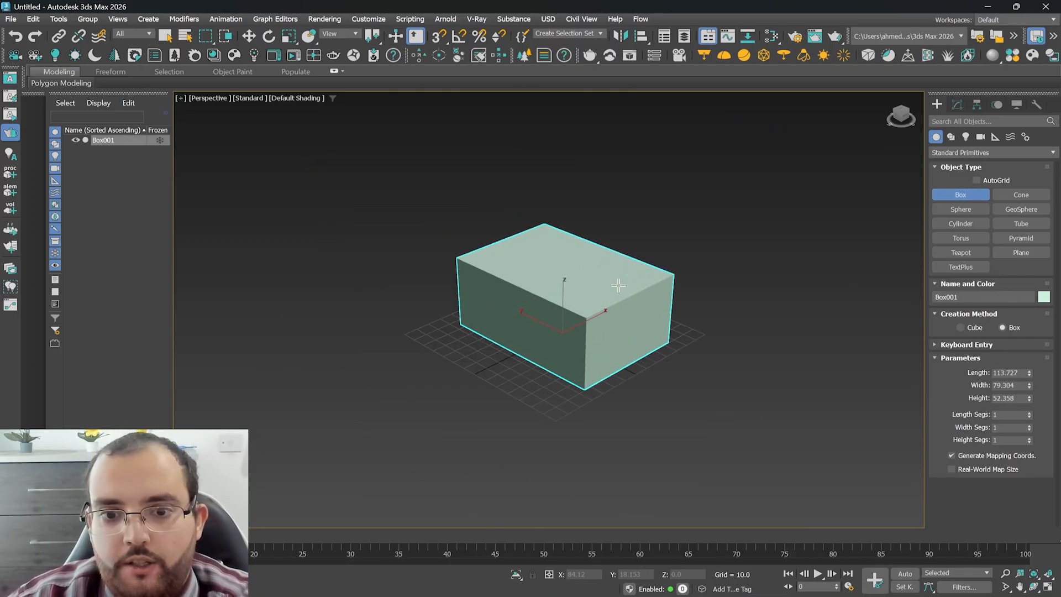
{"action": "scroll", "coordinate": [613, 295], "scroll_direction": "up", "scroll_amount": 4}
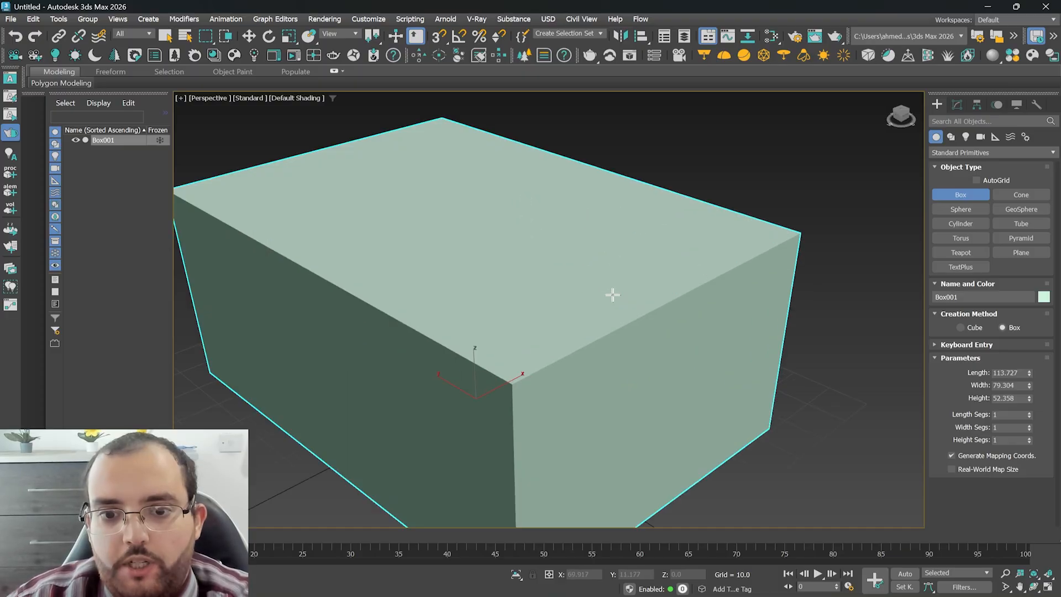
{"action": "scroll", "coordinate": [612, 295], "scroll_direction": "down", "scroll_amount": 2}
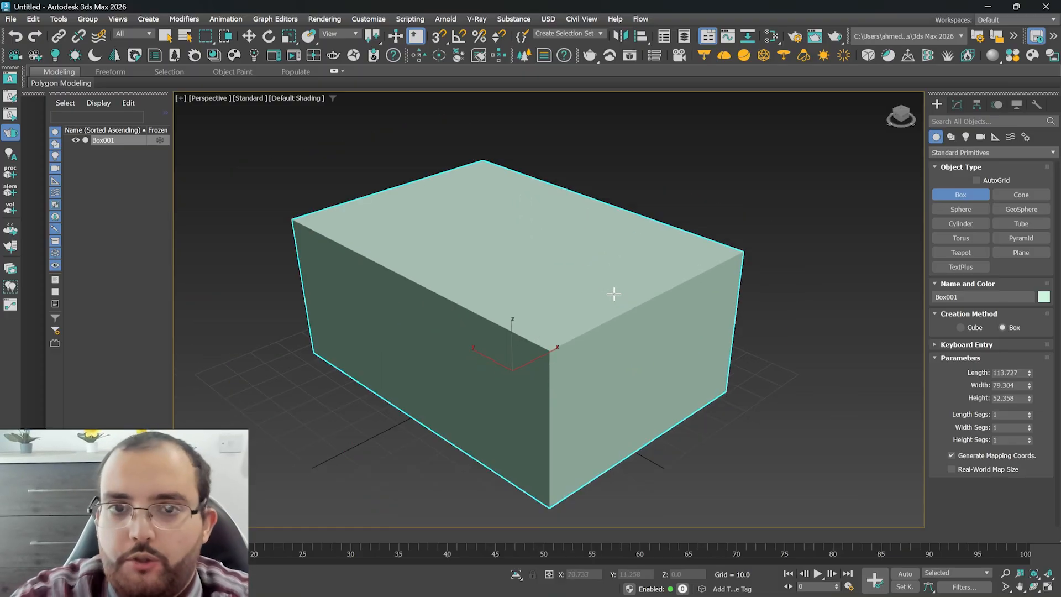
{"action": "scroll", "coordinate": [613, 294], "scroll_direction": "down", "scroll_amount": 4}
{"action": "scroll", "coordinate": [614, 294], "scroll_direction": "up", "scroll_amount": 4}
{"action": "scroll", "coordinate": [613, 294], "scroll_direction": "down", "scroll_amount": 2}
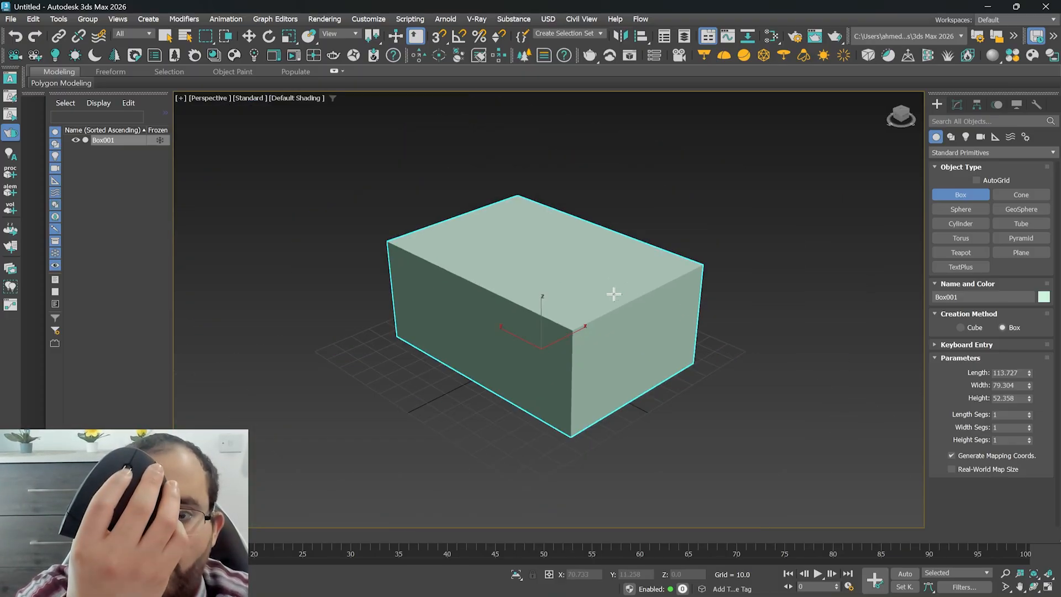
{"action": "scroll", "coordinate": [614, 294], "scroll_direction": "up", "scroll_amount": 2}
{"action": "scroll", "coordinate": [613, 294], "scroll_direction": "down", "scroll_amount": 2}
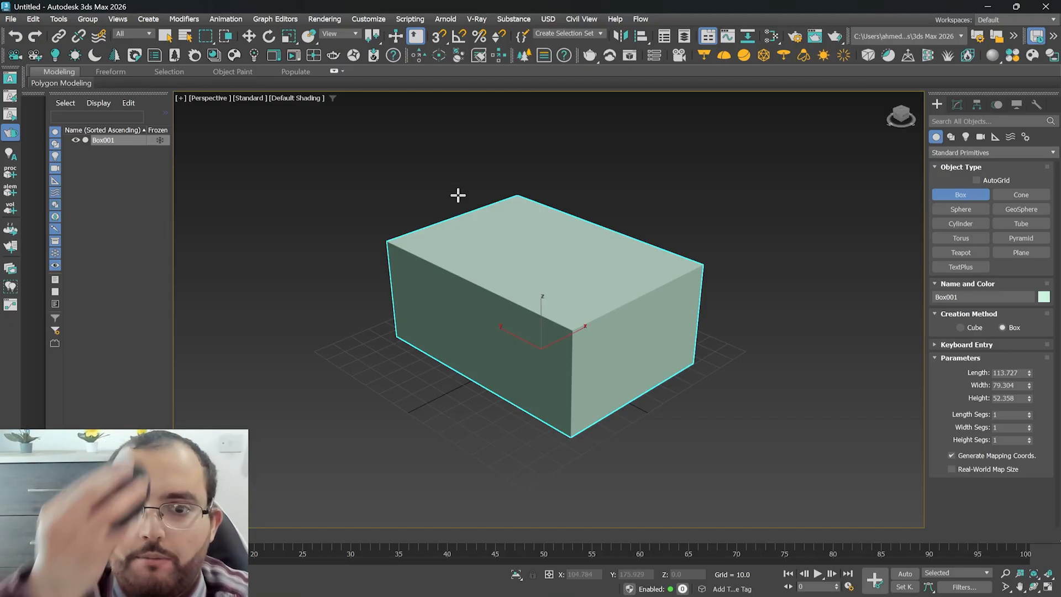
Pan the Perspective view and orbit around the box to inspect it from several sides
{"action": "mouse_move", "coordinate": [458, 195]}
{"action": "middle_mouse_down"}
{"action": "mouse_move", "coordinate": [467, 181]}
{"action": "mouse_move", "coordinate": [462, 239]}
{"action": "mouse_move", "coordinate": [379, 165]}
{"action": "mouse_move", "coordinate": [452, 278]}
{"action": "mouse_move", "coordinate": [533, 242]}
{"action": "mouse_move", "coordinate": [417, 197]}
{"action": "mouse_move", "coordinate": [497, 280]}
{"action": "mouse_move", "coordinate": [519, 216]}
{"action": "mouse_move", "coordinate": [459, 208]}
{"action": "mouse_move", "coordinate": [460, 230]}
{"action": "mouse_move", "coordinate": [458, 215]}
{"action": "middle_mouse_up"}
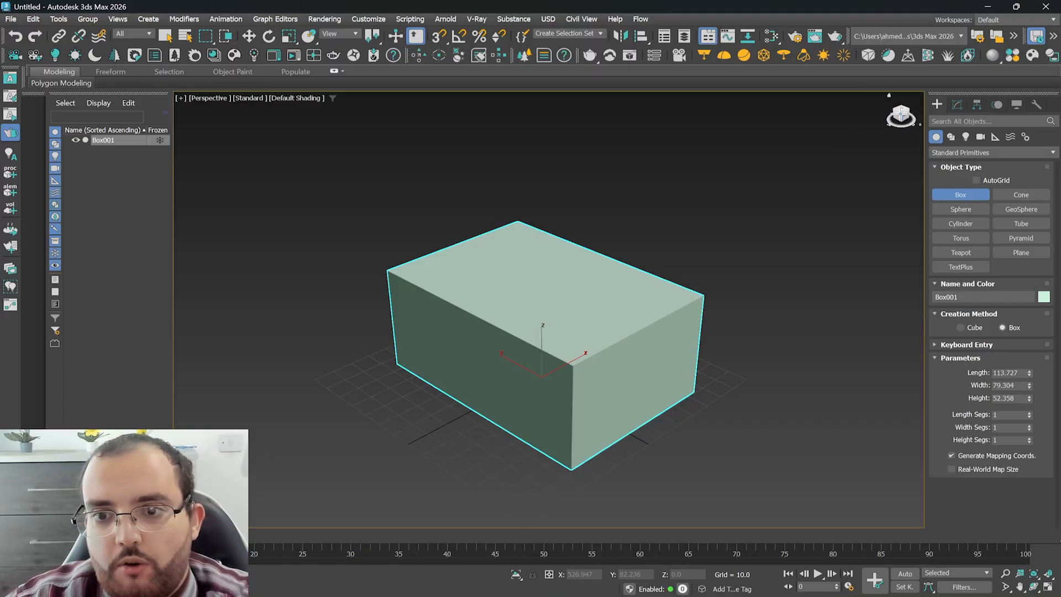
{"action": "middle_click_drag", "start_coordinate": [586, 360], "coordinate": [523, 360], "text": "alt"}
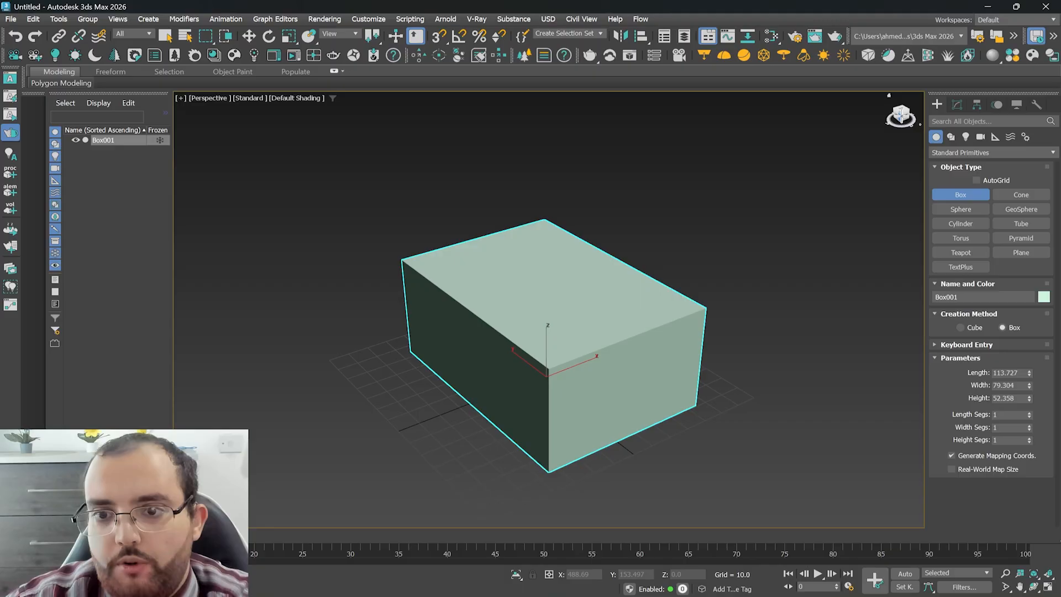
{"action": "mouse_move", "coordinate": [543, 362]}
{"action": "middle_mouse_down", "text": "alt"}
{"action": "mouse_move", "coordinate": [561, 342]}
{"action": "mouse_move", "coordinate": [543, 362]}
{"action": "middle_mouse_up", "text": "alt"}
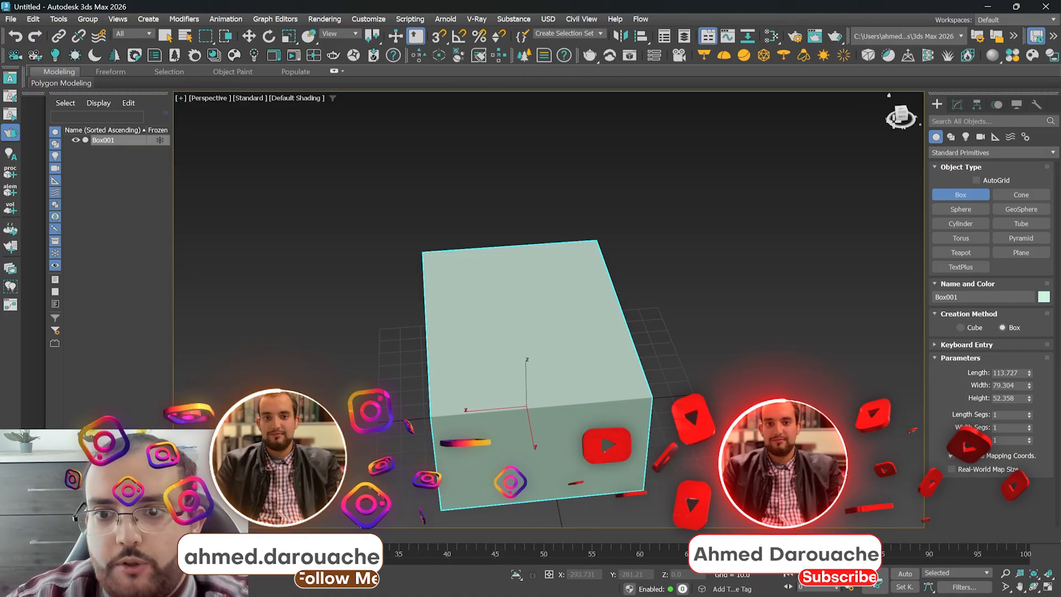
{"action": "left_click_drag", "start_coordinate": [899, 116], "coordinate": [903, 140]}
{"action": "middle_click_drag", "start_coordinate": [543, 356], "coordinate": [543, 360], "text": "alt"}
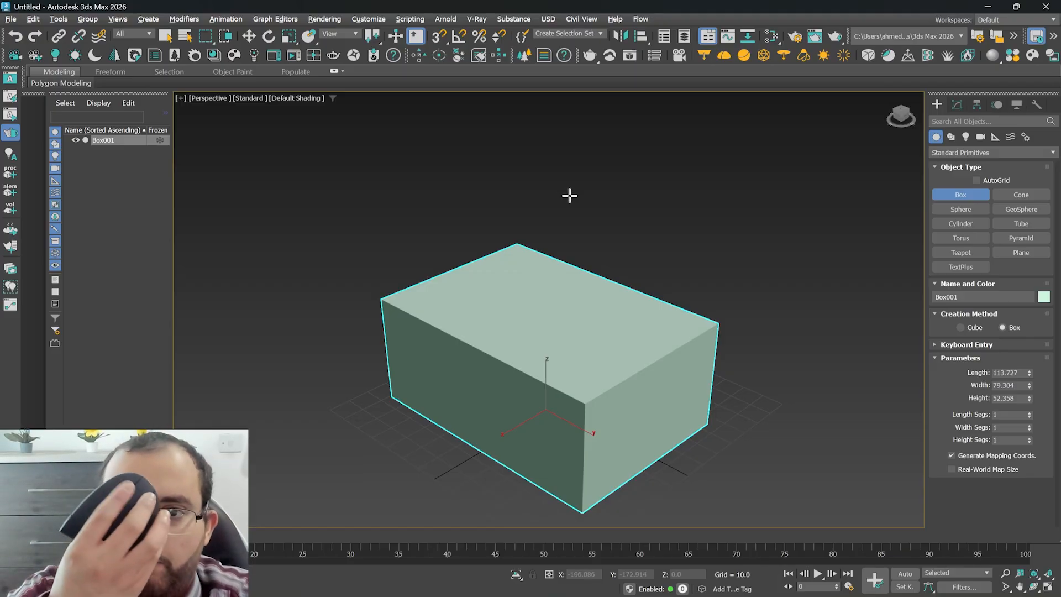
{"action": "middle_click_drag", "start_coordinate": [564, 194], "coordinate": [677, 192], "text": "alt"}
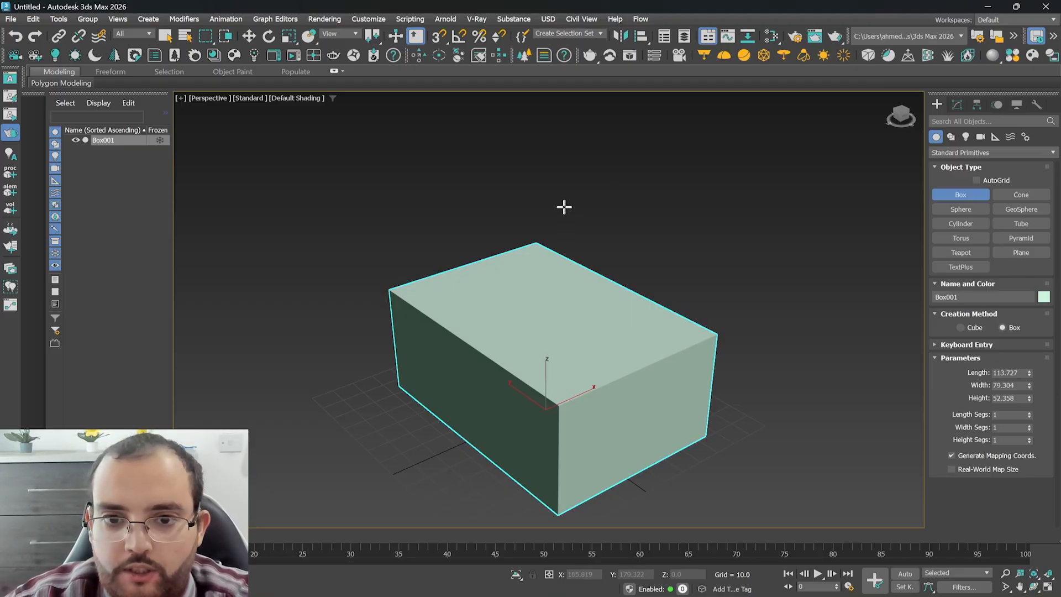
{"action": "scroll", "coordinate": [564, 206], "scroll_direction": "down", "scroll_amount": 2}
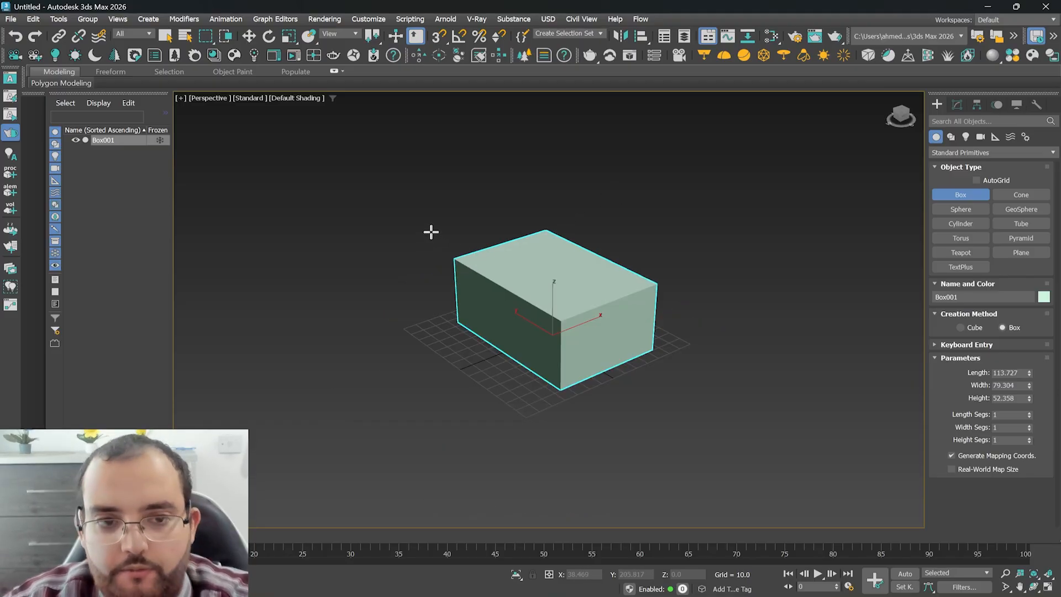
Activate the Move tool, zoom far away from the selected box, and frame the box again in the Perspective view
{"action": "left_click", "coordinate": [249, 36]}
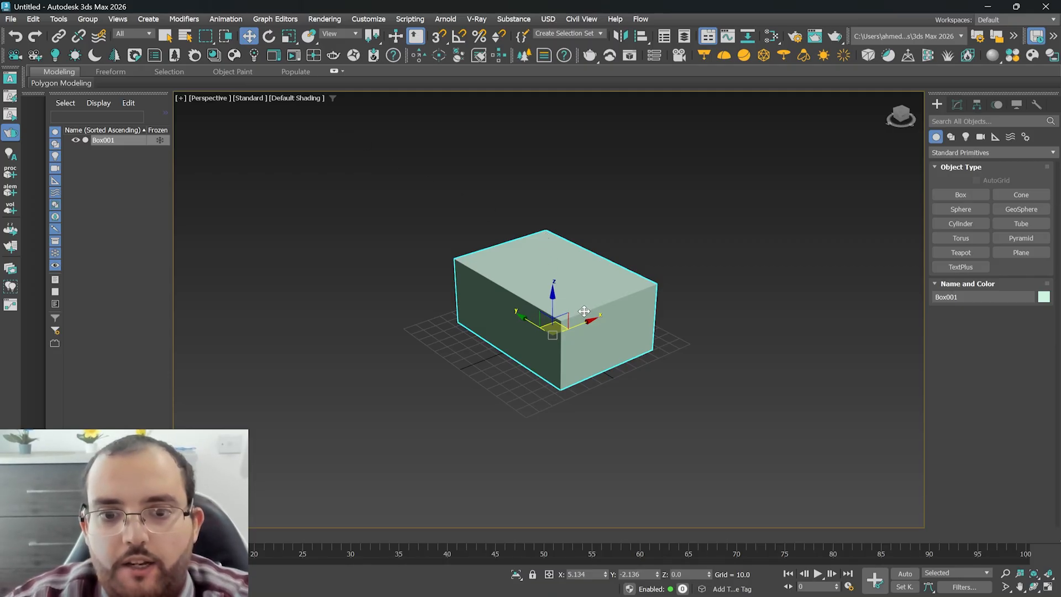
{"action": "scroll", "coordinate": [684, 306], "scroll_direction": "down", "scroll_amount": 10}
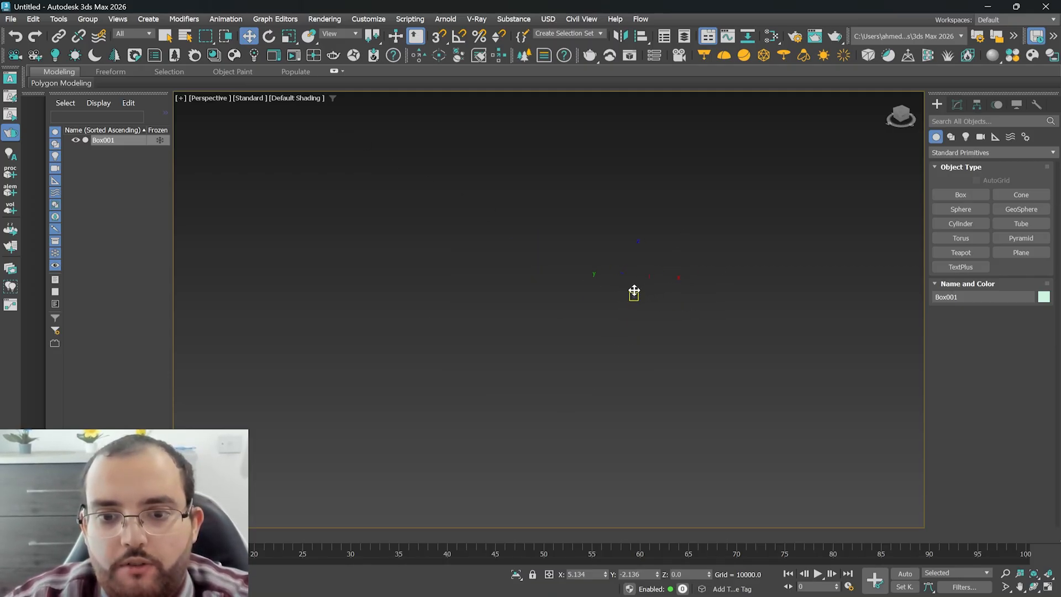
{"action": "scroll", "coordinate": [633, 310], "scroll_direction": "down", "scroll_amount": 3}
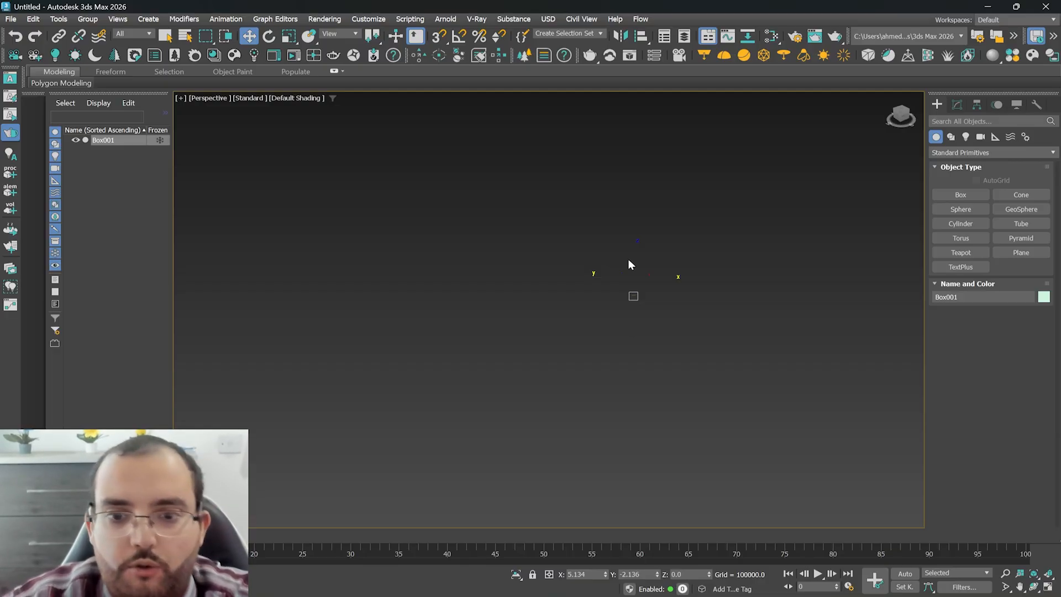
{"action": "scroll", "coordinate": [657, 284], "scroll_direction": "up", "scroll_amount": 3}
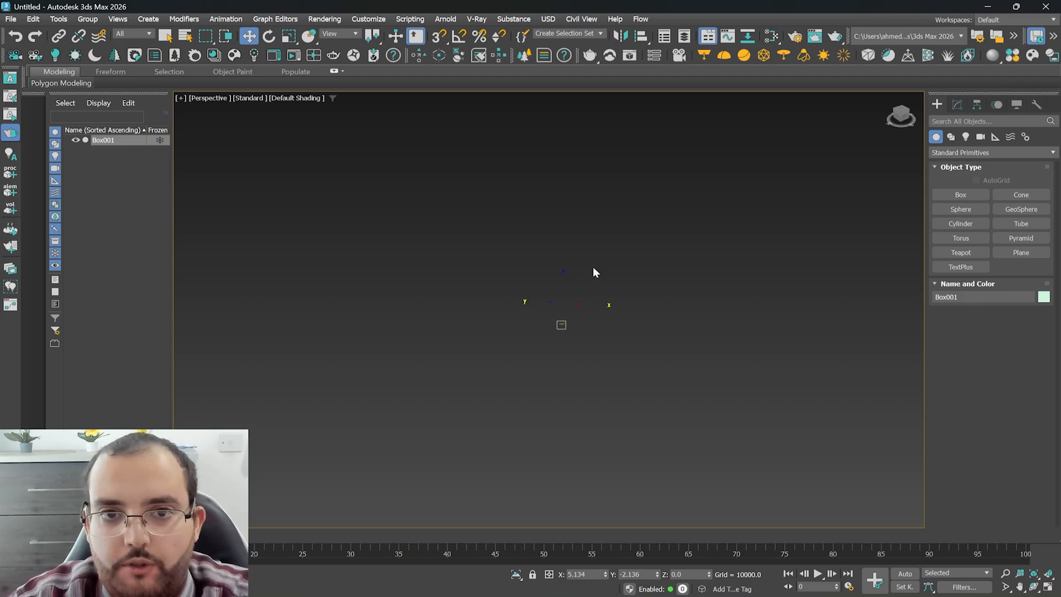
{"action": "key", "text": "z"}
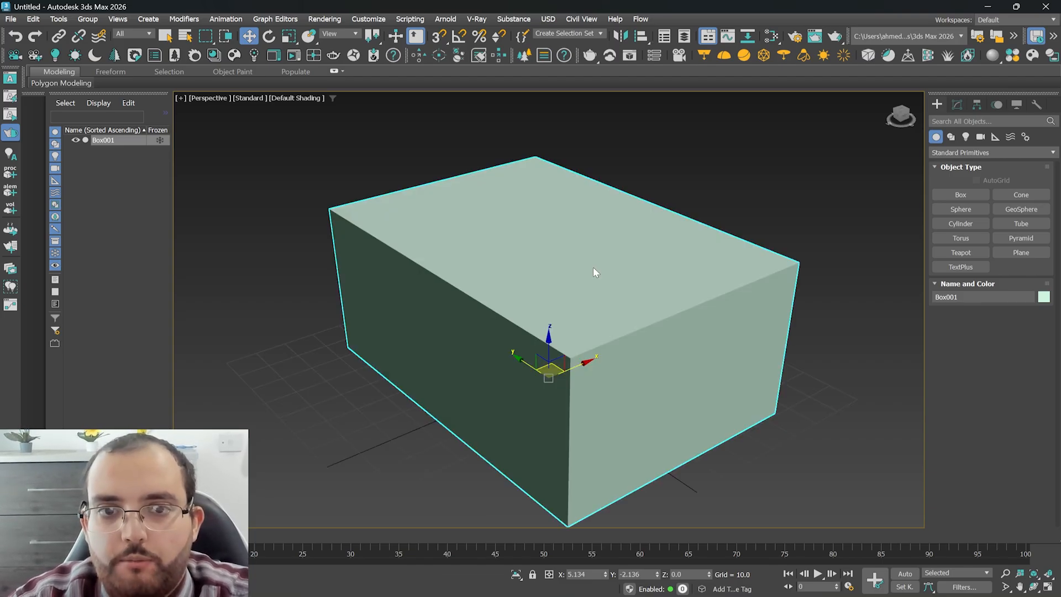
{"action": "scroll", "coordinate": [593, 266], "scroll_direction": "down", "scroll_amount": 10}
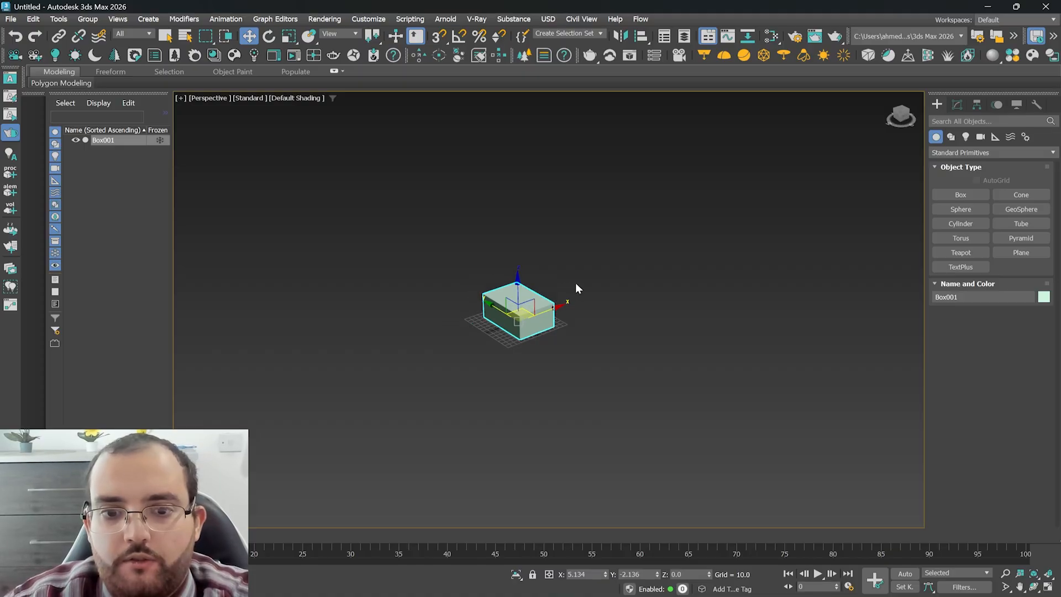
{"action": "scroll", "coordinate": [493, 306], "scroll_direction": "up", "scroll_amount": 4}
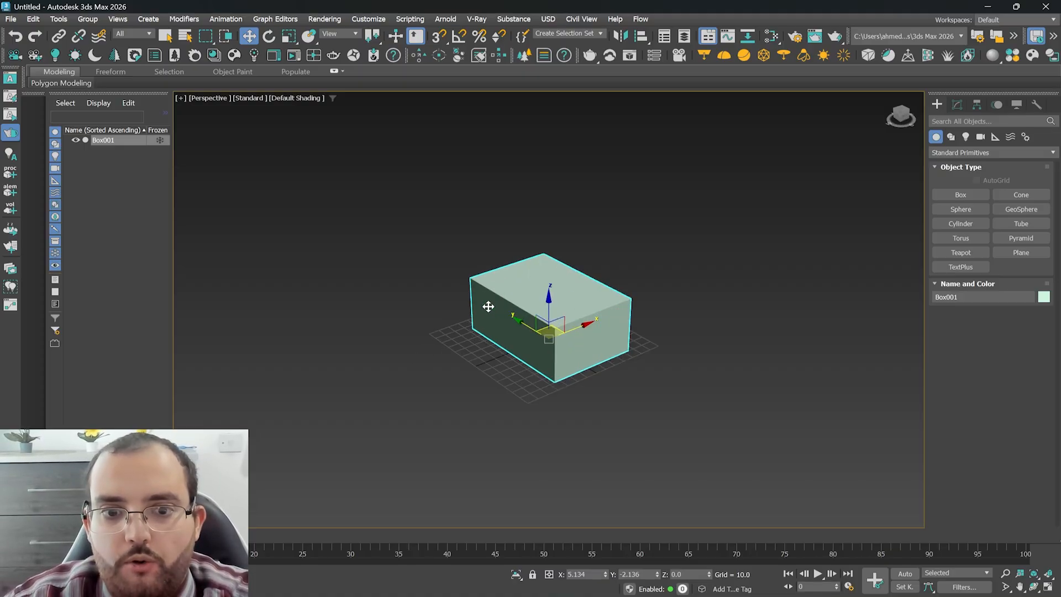
Delete the box to view the empty grid, and undo the deletion
{"action": "key", "text": "Delete"}
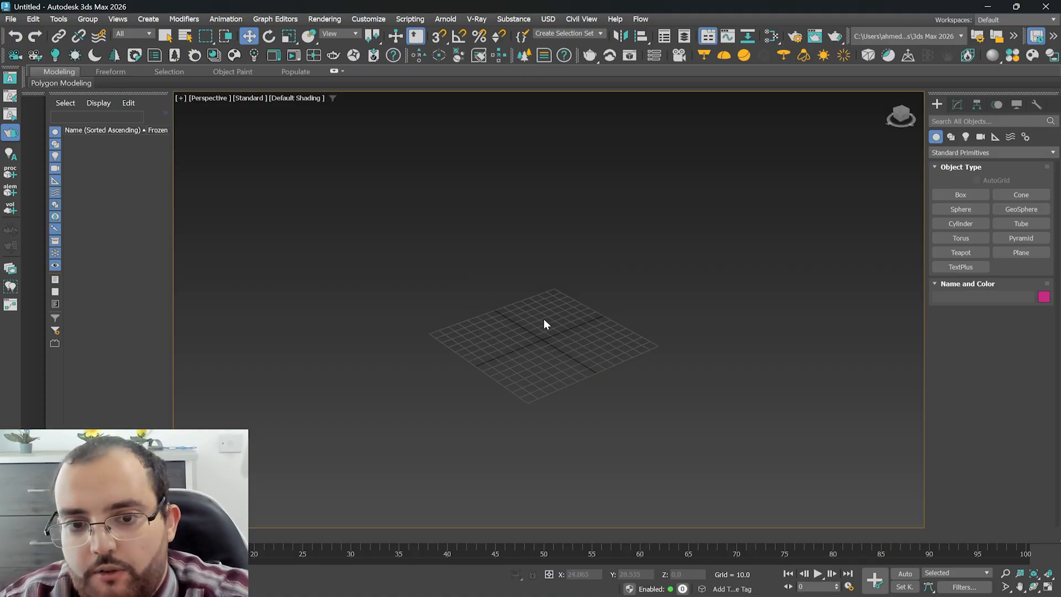
{"action": "key", "text": "g"}
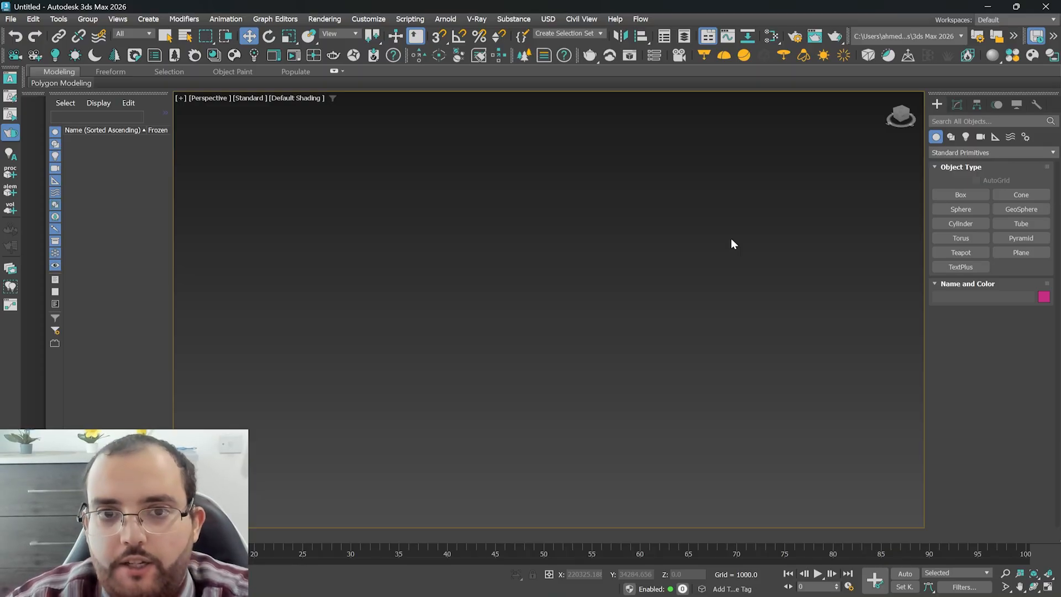
{"action": "key", "text": "g"}
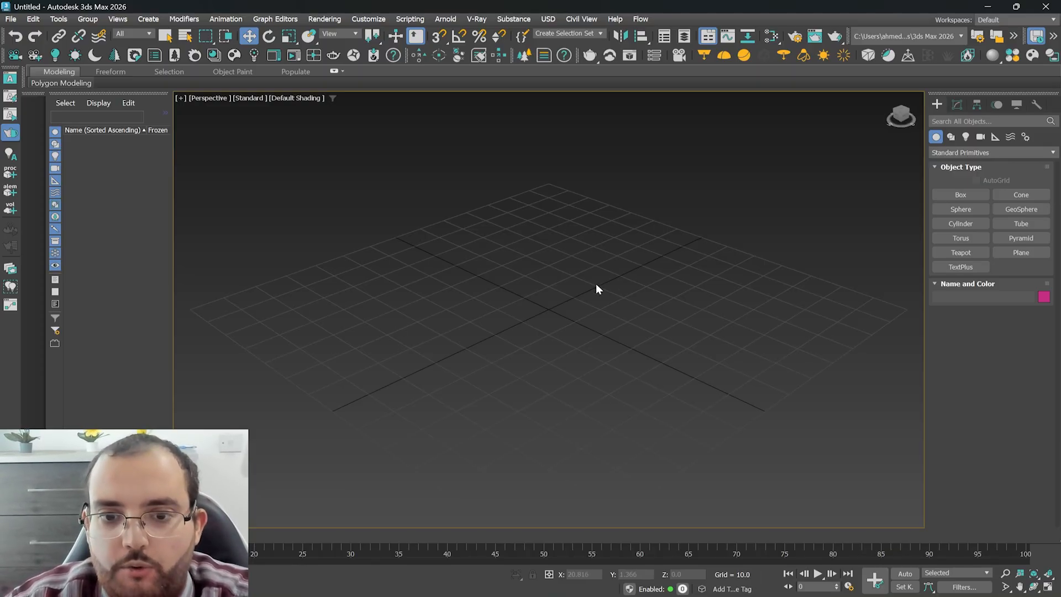
{"action": "key", "text": "ctrl+z"}
Draw two more boxes behind the first one, the second of them about 265 long, 99 wide and 121 high
{"action": "scroll", "coordinate": [554, 327], "scroll_direction": "down", "scroll_amount": 8}
{"action": "scroll", "coordinate": [413, 352], "scroll_direction": "up", "scroll_amount": 5}
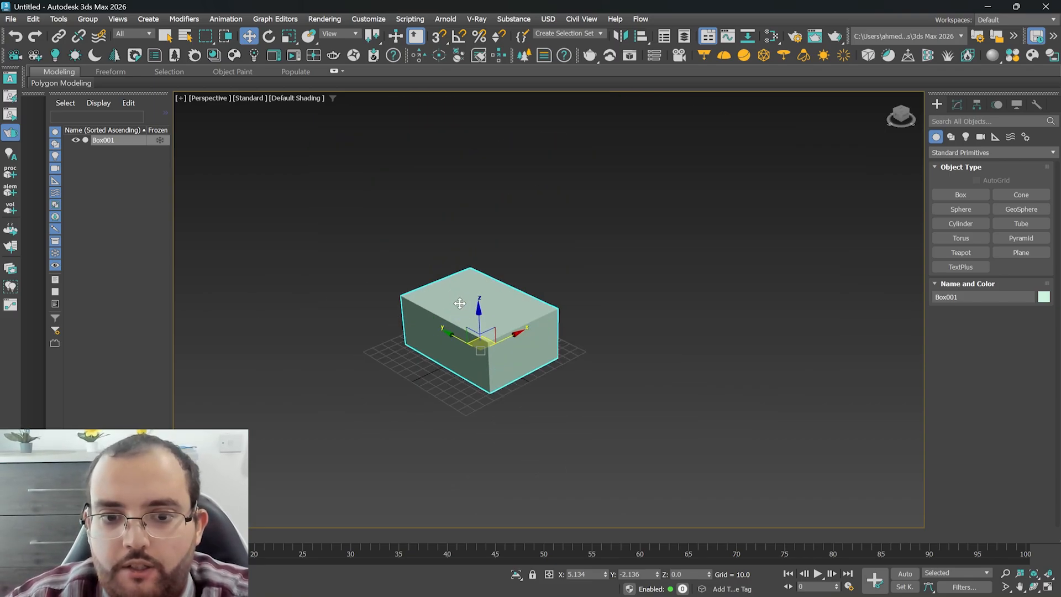
{"action": "scroll", "coordinate": [460, 304], "scroll_direction": "down", "scroll_amount": 2}
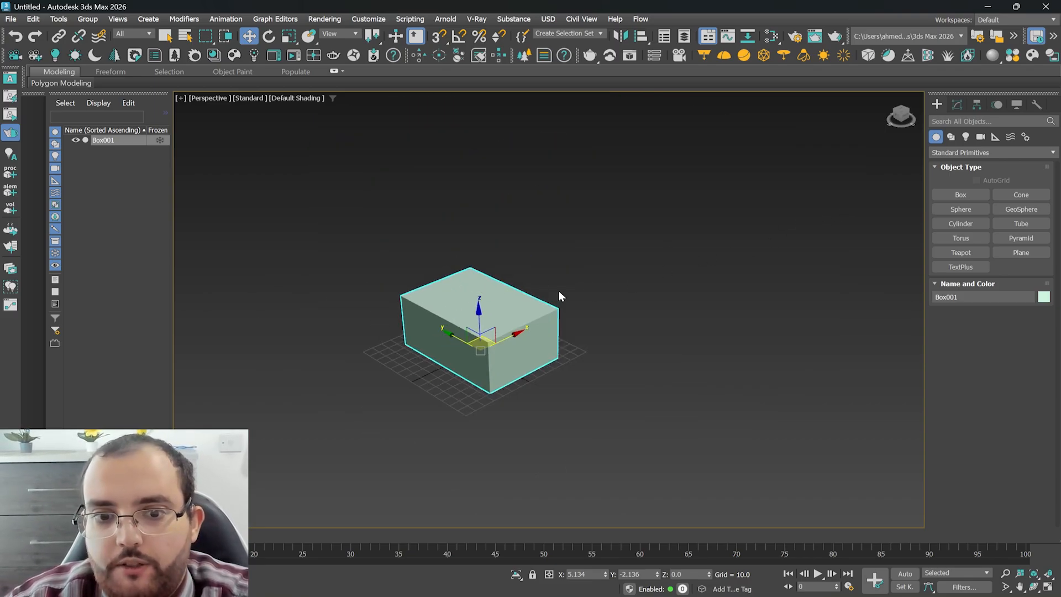
{"action": "left_click", "coordinate": [955, 194]}
{"action": "left_click_drag", "start_coordinate": [558, 226], "coordinate": [768, 258]}
{"action": "left_click", "coordinate": [772, 165]}
{"action": "left_click_drag", "start_coordinate": [259, 178], "coordinate": [441, 214]}
{"action": "left_click", "coordinate": [449, 95]}
{"action": "scroll", "coordinate": [516, 197], "scroll_direction": "down", "scroll_amount": 4}
{"action": "scroll", "coordinate": [407, 252], "scroll_direction": "up", "scroll_amount": 4}
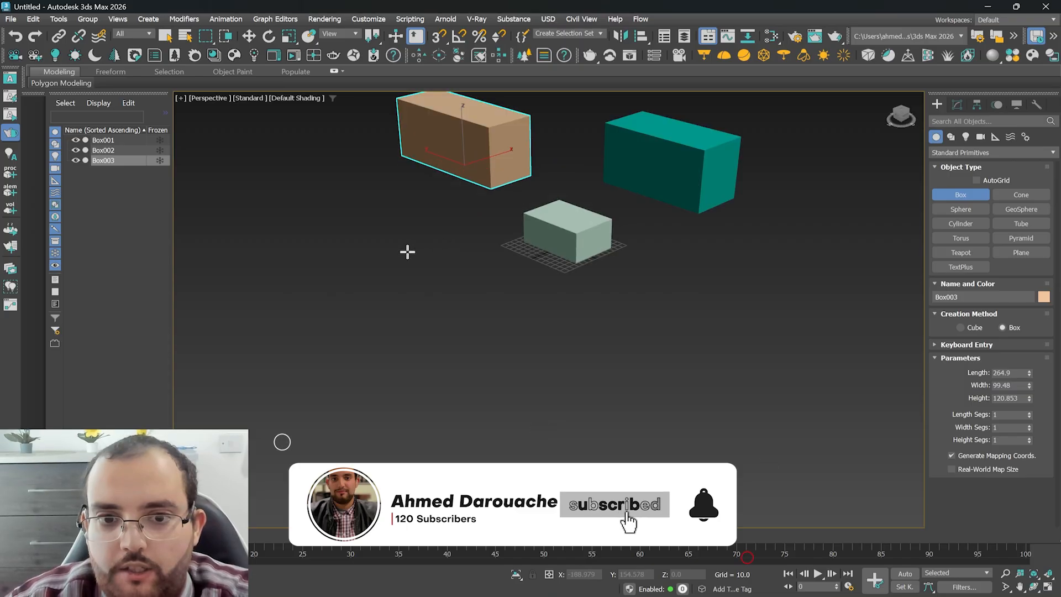
Draw one box about 228 × 83 × 106 and another about 129 × 204 × 103 on opposite sides of the first box
{"action": "left_click_drag", "start_coordinate": [303, 284], "coordinate": [438, 325]}
{"action": "left_click", "coordinate": [407, 246]}
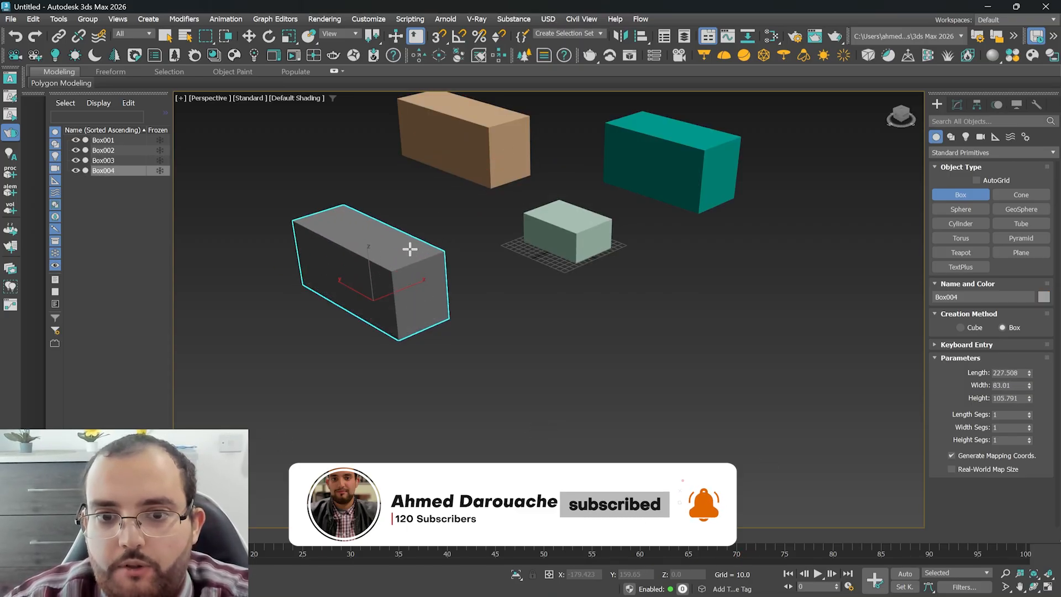
{"action": "left_click_drag", "start_coordinate": [720, 308], "coordinate": [877, 292]}
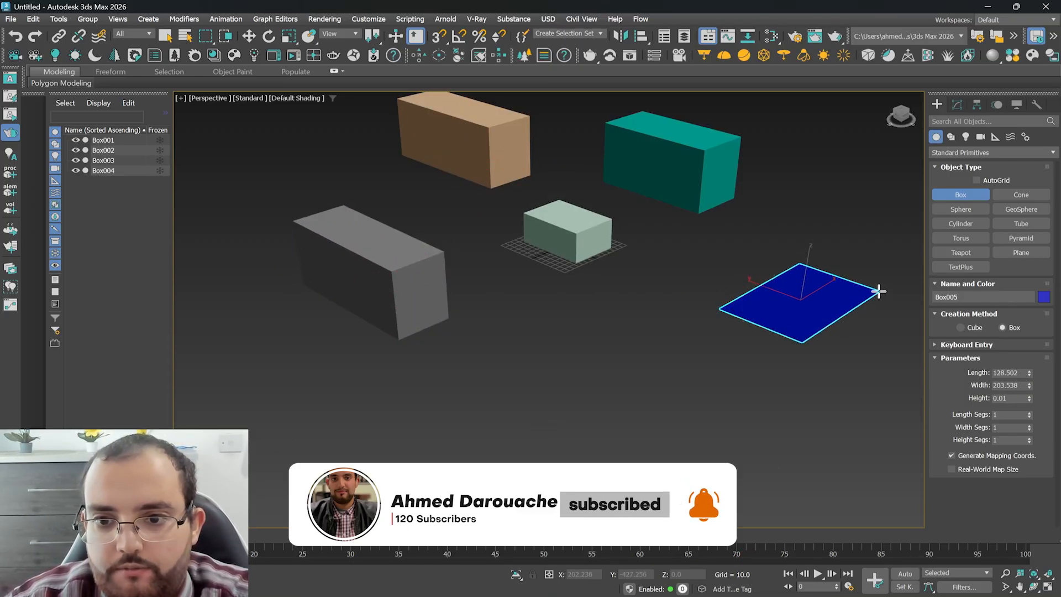
{"action": "left_click", "coordinate": [883, 220]}
{"action": "scroll", "coordinate": [572, 278], "scroll_direction": "down", "scroll_amount": 4}
{"action": "scroll", "coordinate": [572, 278], "scroll_direction": "up", "scroll_amount": 4}
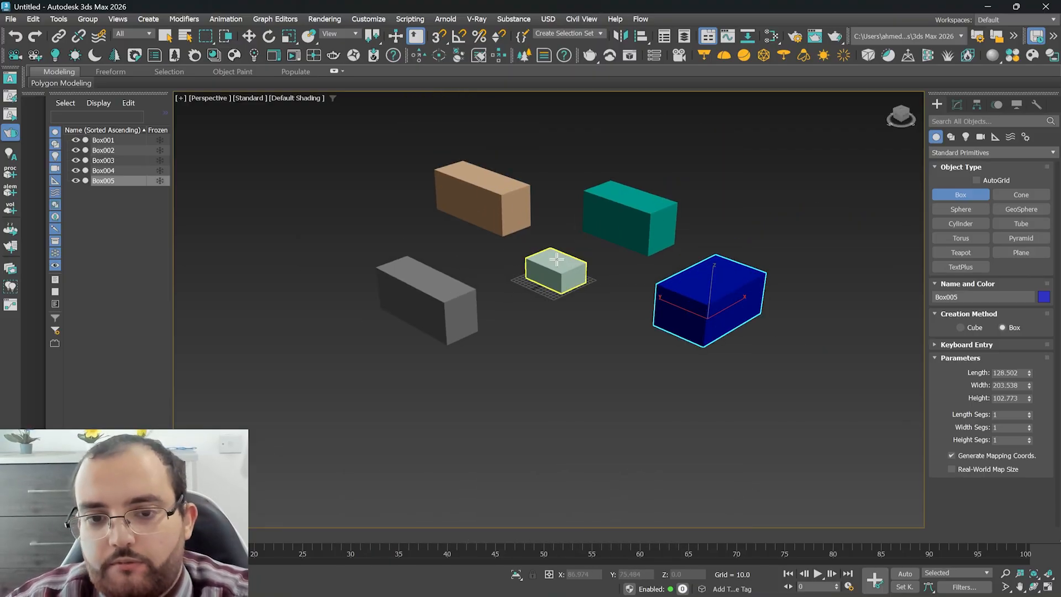
Select the small central box with the Move tool and frame it again after zooming away from it
{"action": "left_click", "coordinate": [250, 36]}
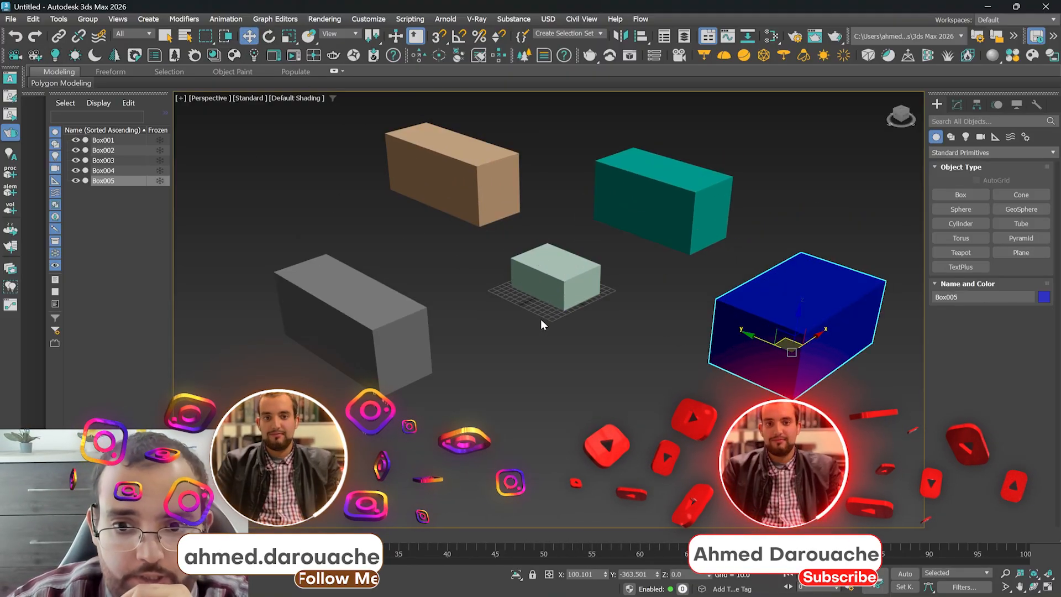
{"action": "left_click", "coordinate": [550, 290]}
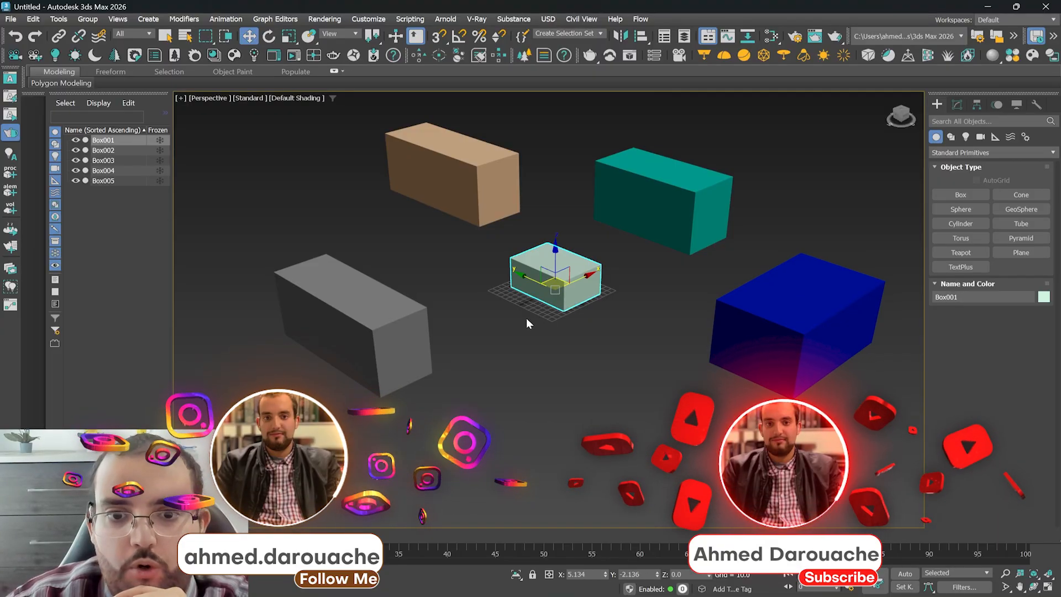
{"action": "key", "text": "alt+q"}
{"action": "scroll", "coordinate": [608, 289], "scroll_direction": "down", "scroll_amount": 5}
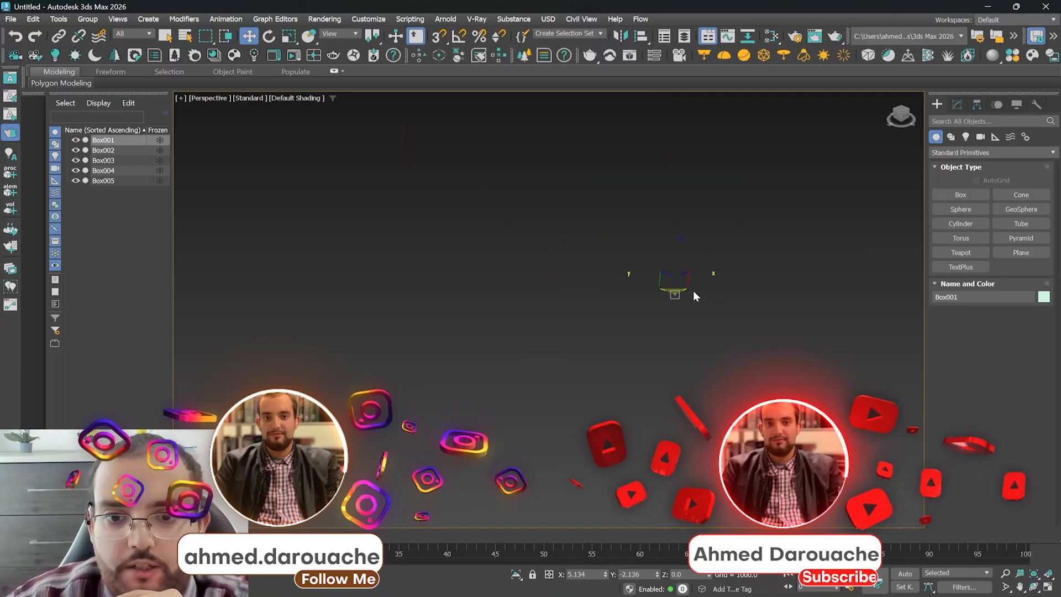
{"action": "key", "text": "z"}
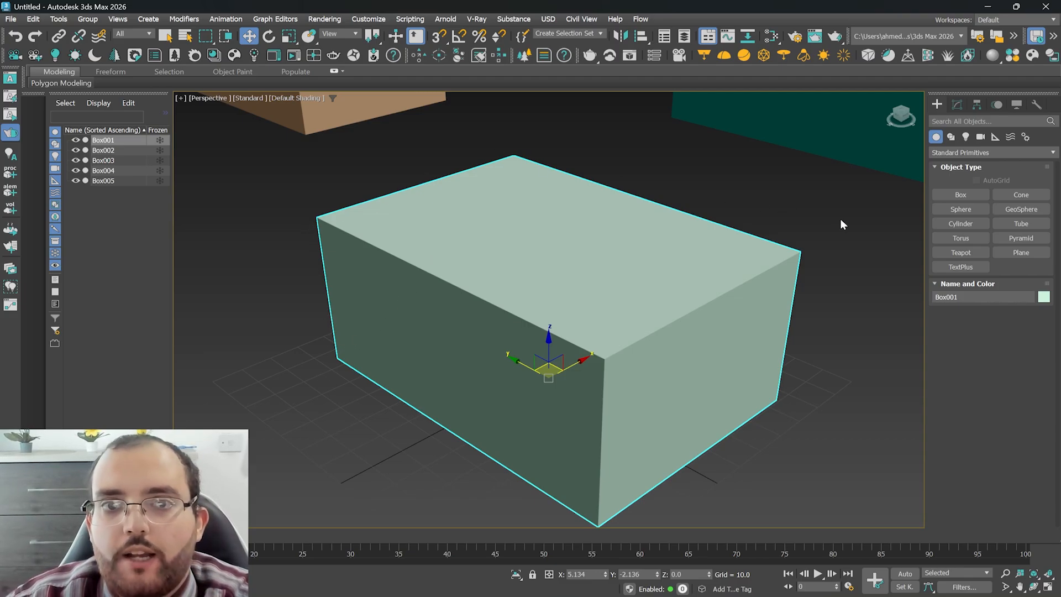
{"action": "scroll", "coordinate": [591, 377], "scroll_direction": "down", "scroll_amount": 6}
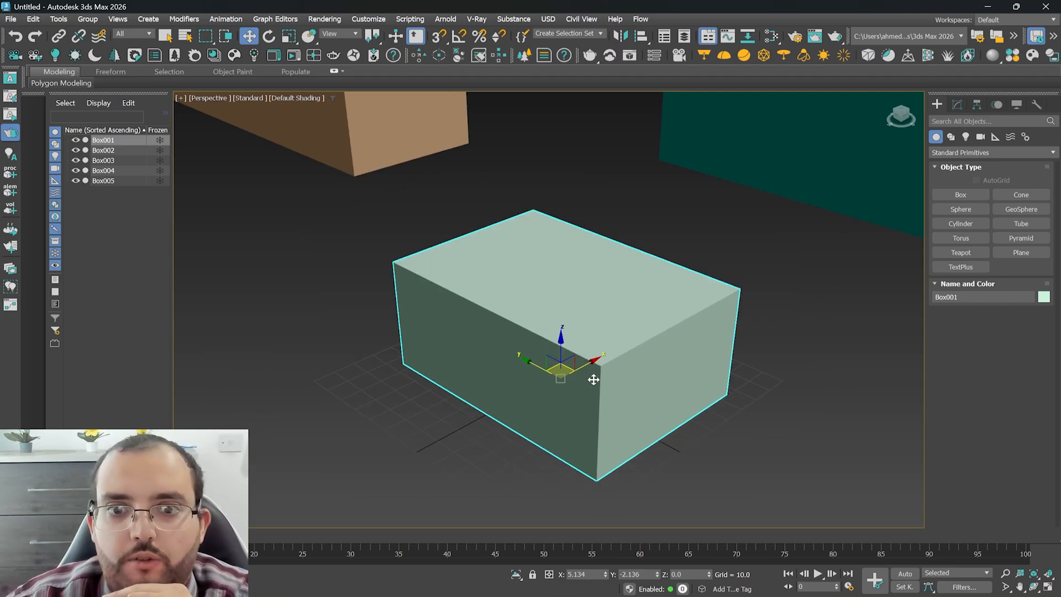
{"action": "scroll", "coordinate": [591, 378], "scroll_direction": "down", "scroll_amount": 4}
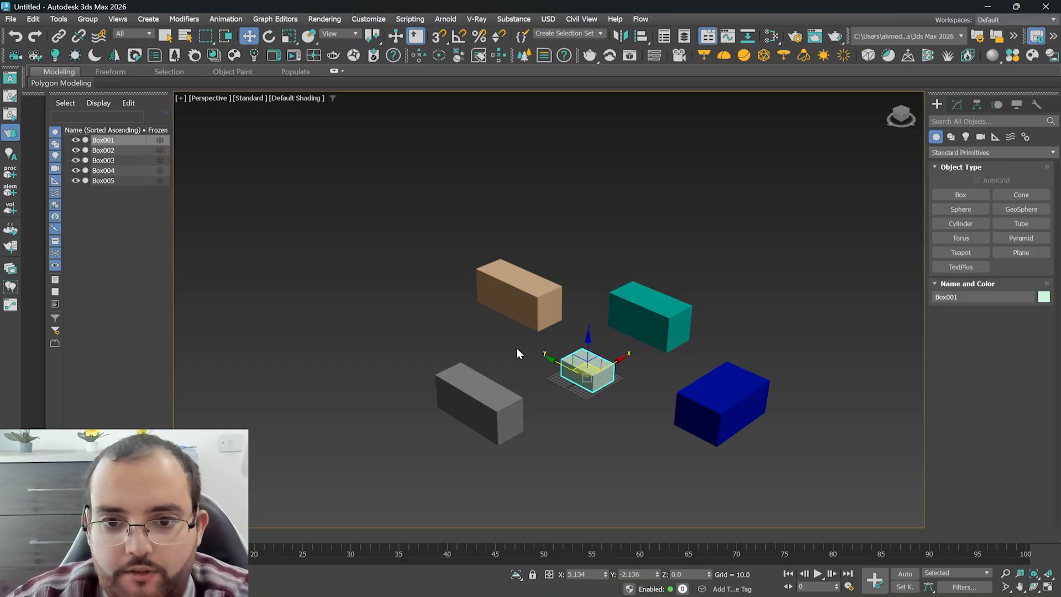
{"action": "key", "text": "z"}
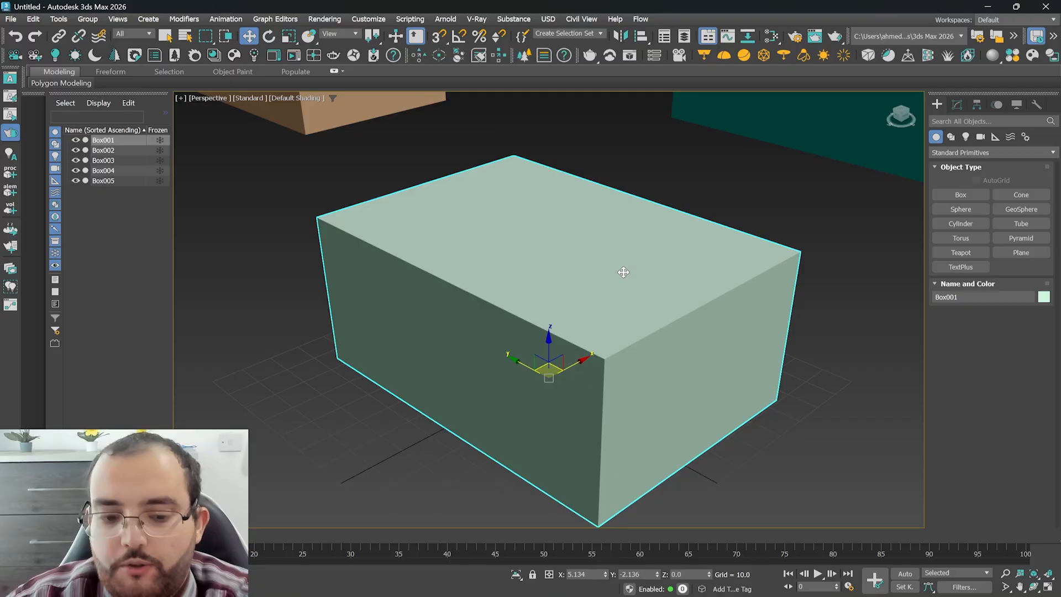
Select and frame the tan box, and do the same with the teal box
{"action": "scroll", "coordinate": [592, 273], "scroll_direction": "down", "scroll_amount": 8}
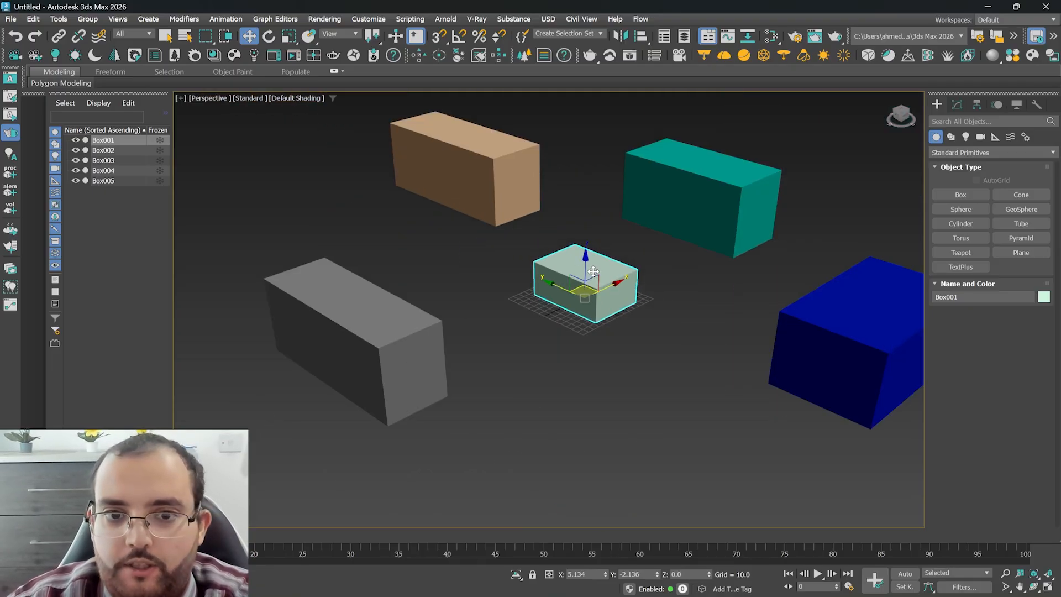
{"action": "left_click", "coordinate": [509, 195]}
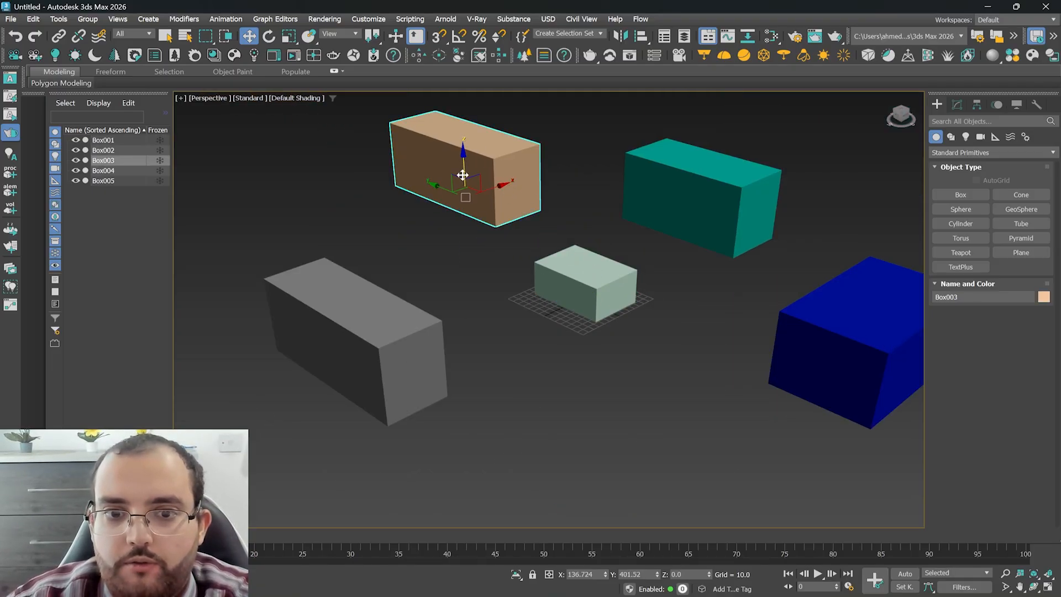
{"action": "key", "text": "z"}
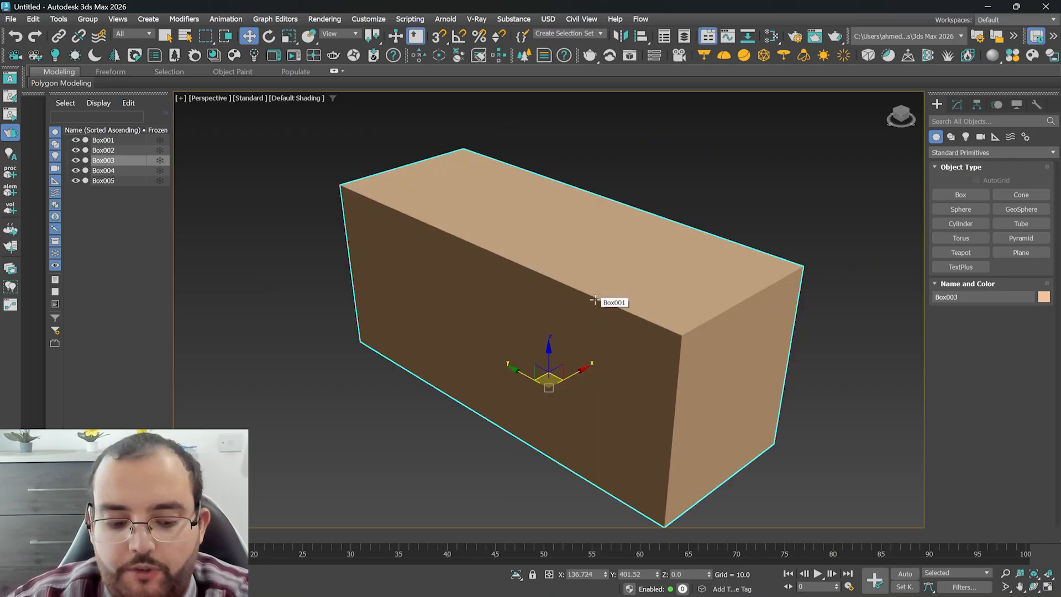
{"action": "scroll", "coordinate": [594, 300], "scroll_direction": "down", "scroll_amount": 8}
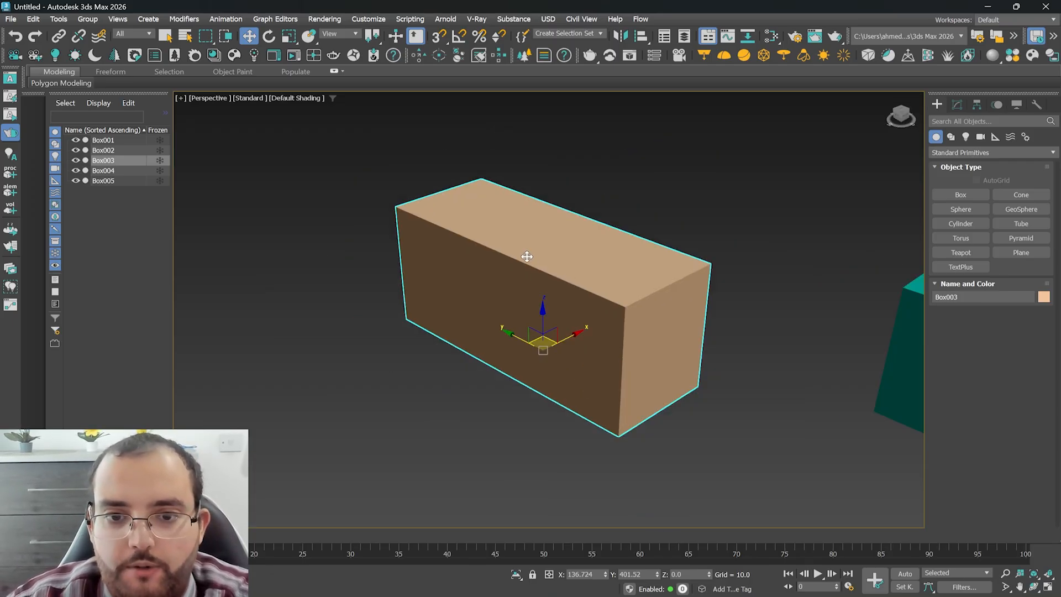
{"action": "left_click", "coordinate": [613, 282]}
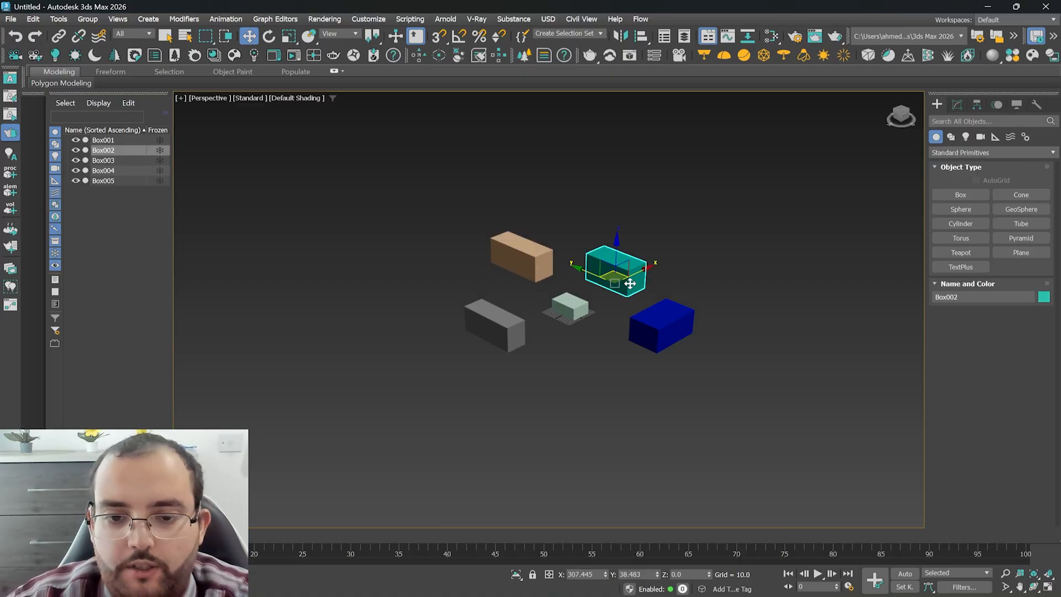
{"action": "key", "text": "z"}
Select and frame the blue box, and do the same with the grey box
{"action": "scroll", "coordinate": [578, 275], "scroll_direction": "down", "scroll_amount": 6}
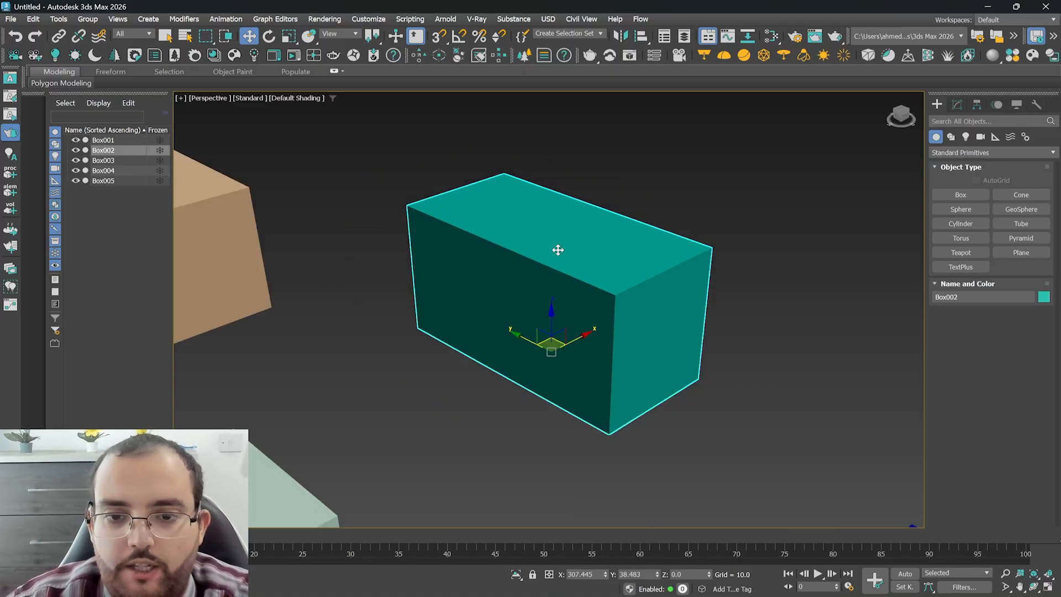
{"action": "left_click", "coordinate": [614, 335]}
{"action": "key", "text": "z"}
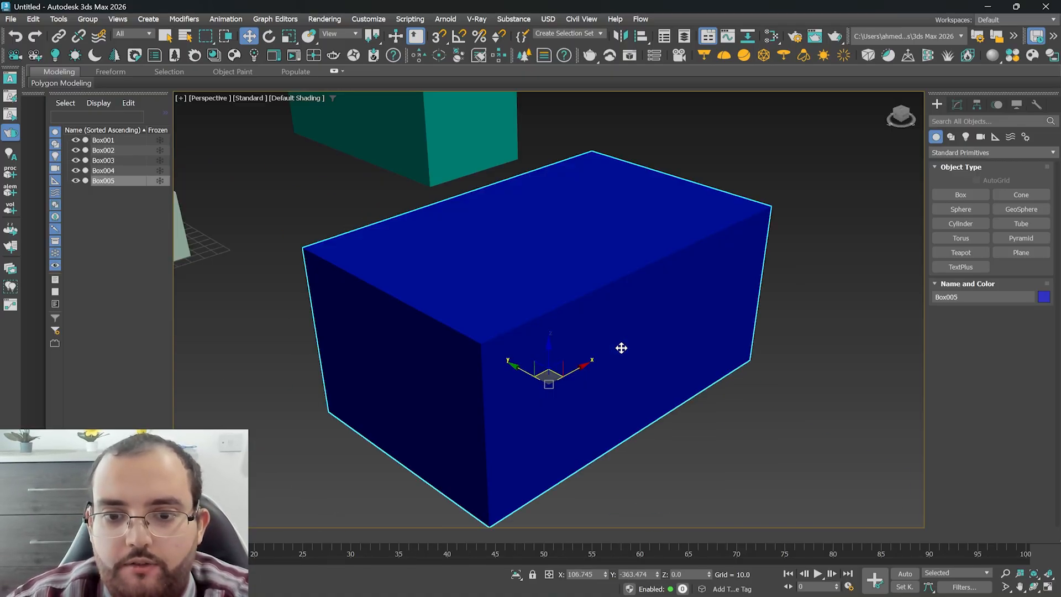
{"action": "scroll", "coordinate": [622, 345], "scroll_direction": "down", "scroll_amount": 2}
{"action": "scroll", "coordinate": [620, 341], "scroll_direction": "down", "scroll_amount": 5}
{"action": "left_click", "coordinate": [421, 334]}
{"action": "key", "text": "z"}
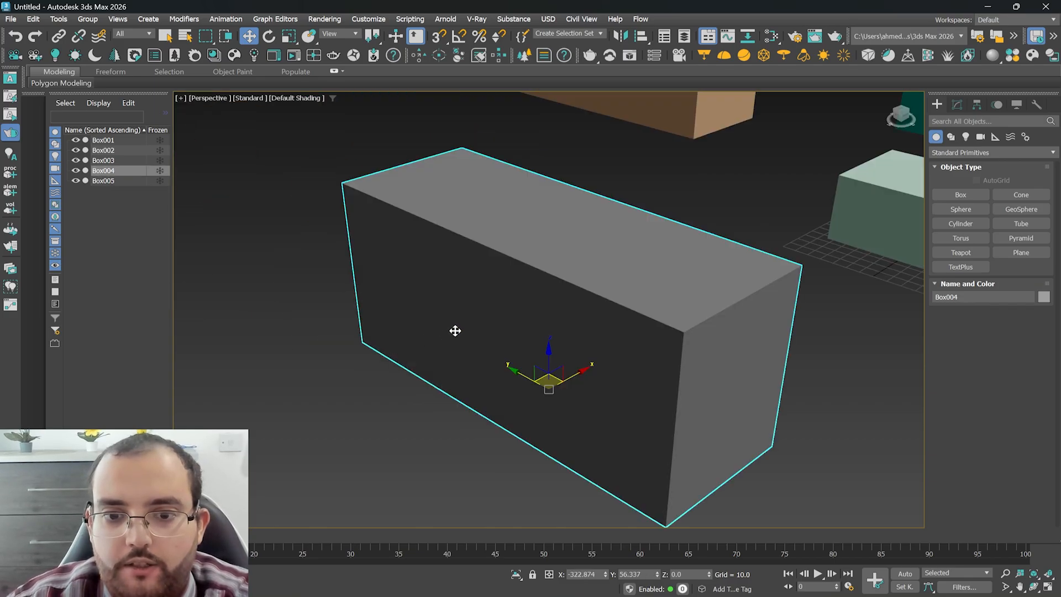
Select all five boxes together and frame them after zooming far away
{"action": "scroll", "coordinate": [403, 281], "scroll_direction": "down", "scroll_amount": 6}
{"action": "left_click", "coordinate": [403, 280]}
{"action": "scroll", "coordinate": [426, 261], "scroll_direction": "down", "scroll_amount": 5}
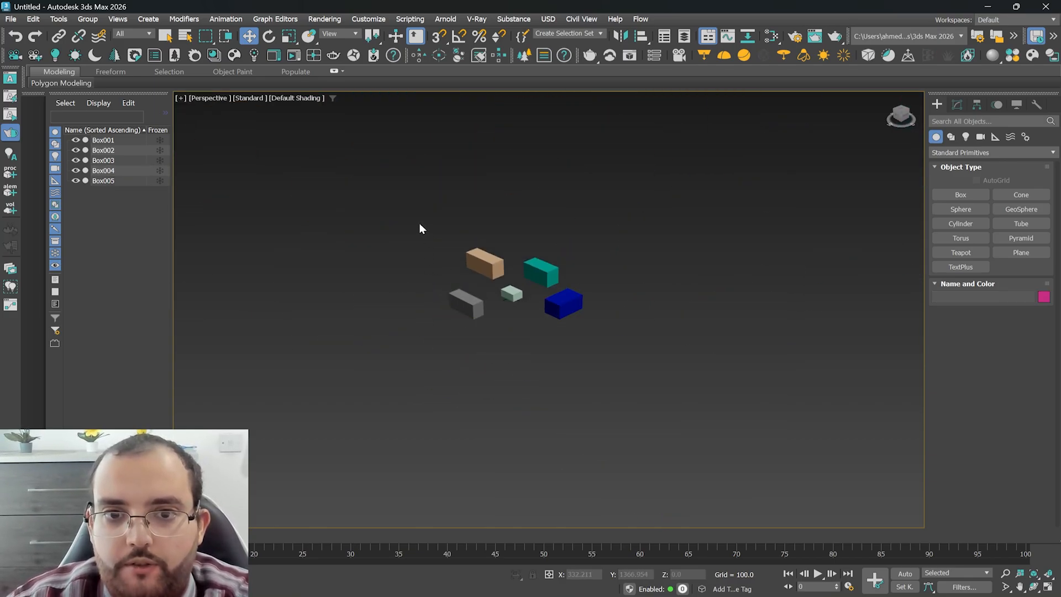
{"action": "left_click_drag", "start_coordinate": [429, 237], "coordinate": [682, 363]}
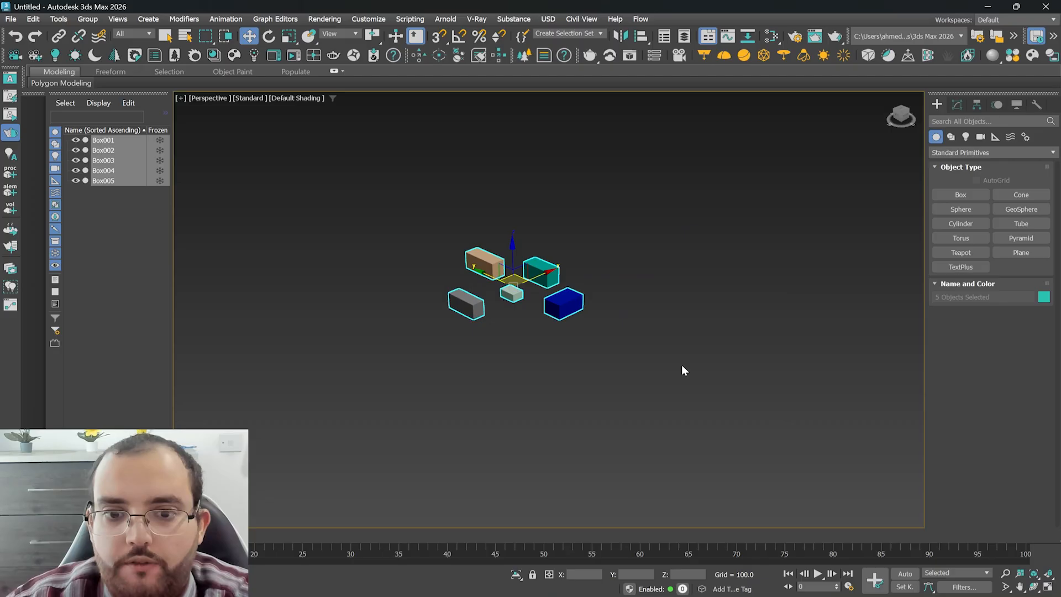
{"action": "scroll", "coordinate": [677, 342], "scroll_direction": "down", "scroll_amount": 5}
{"action": "scroll", "coordinate": [536, 303], "scroll_direction": "down", "scroll_amount": 4}
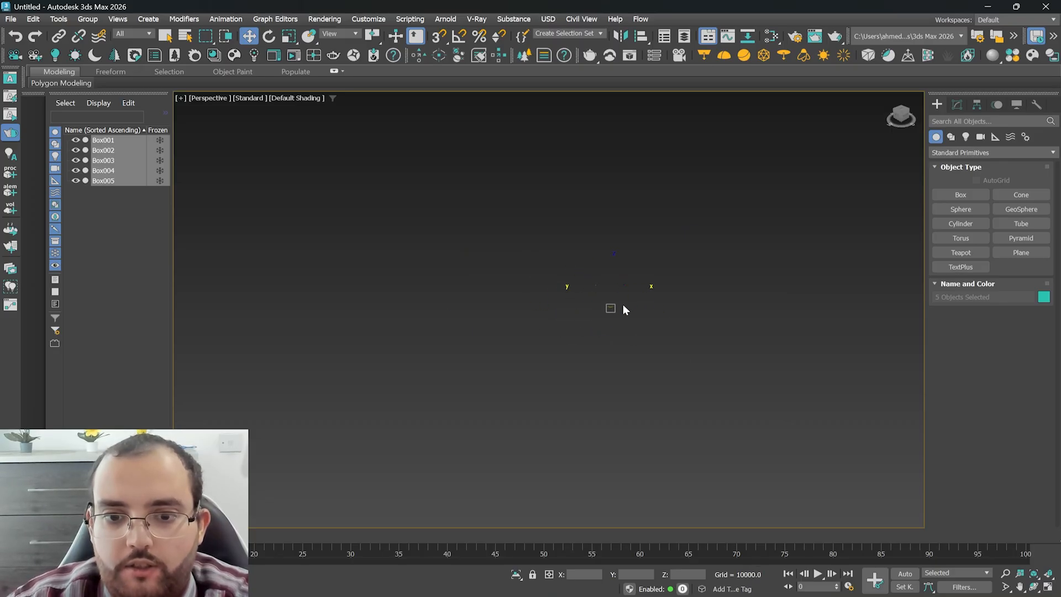
{"action": "key", "text": "z"}
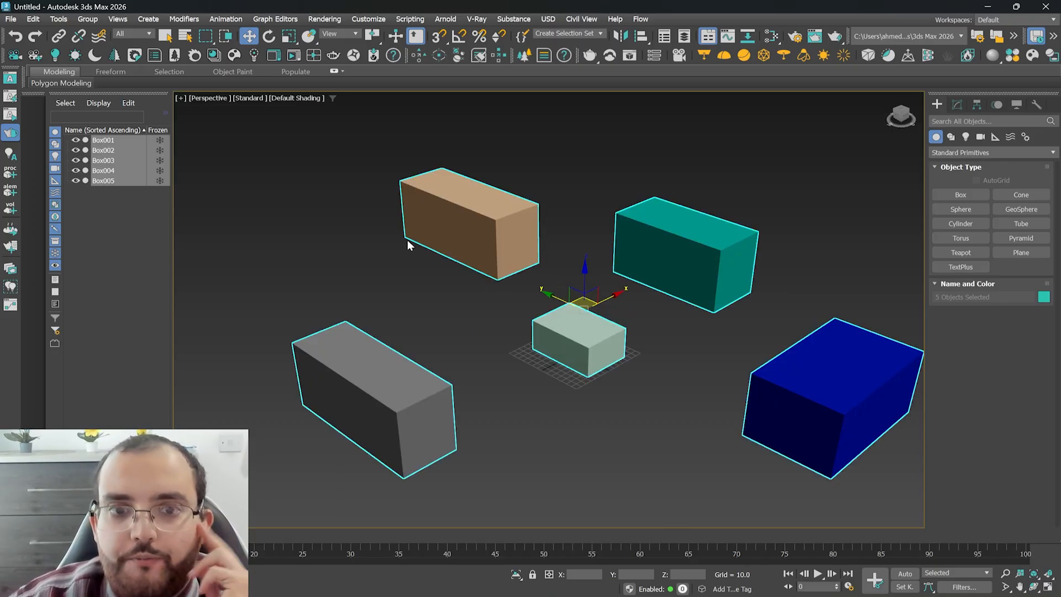
Clear the selection and zoom the view out and back in on the boxes
{"action": "left_click", "coordinate": [309, 220]}
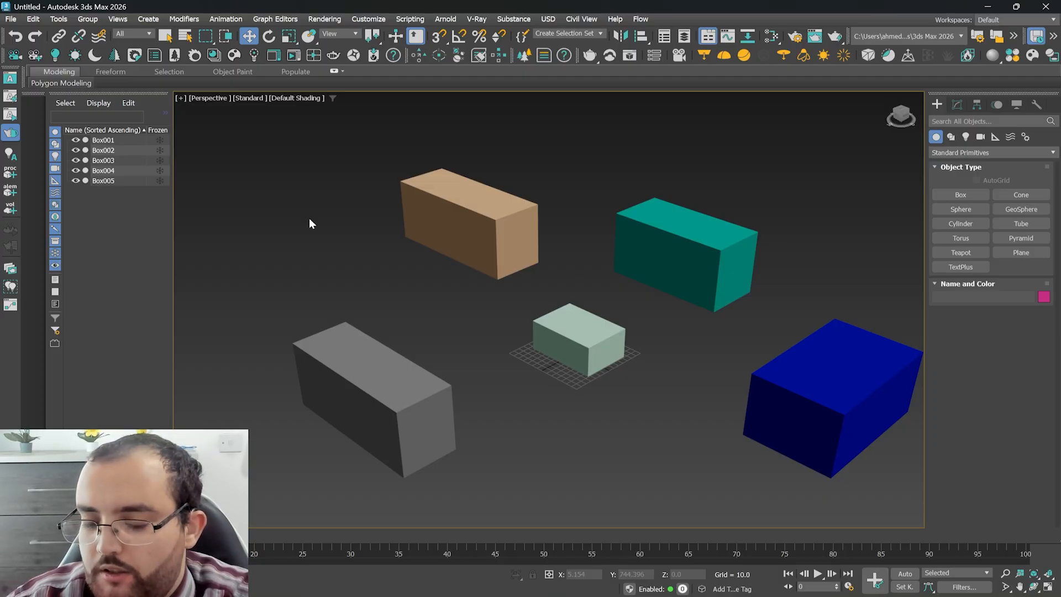
{"action": "scroll", "coordinate": [303, 219], "scroll_direction": "down", "scroll_amount": 5}
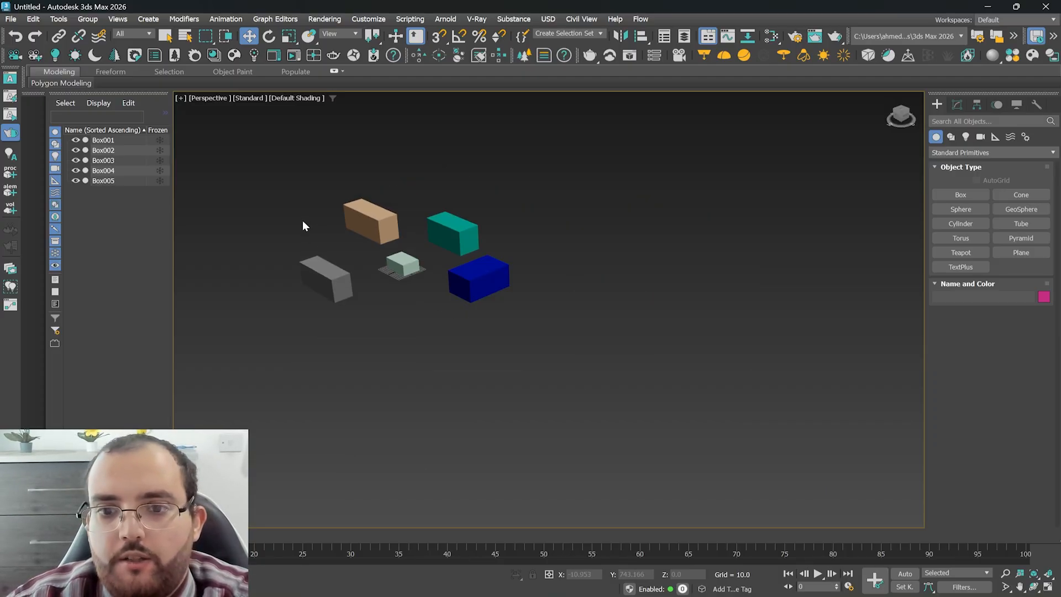
{"action": "scroll", "coordinate": [314, 233], "scroll_direction": "up", "scroll_amount": 4}
{"action": "scroll", "coordinate": [460, 319], "scroll_direction": "down", "scroll_amount": 5}
{"action": "scroll", "coordinate": [425, 261], "scroll_direction": "up", "scroll_amount": 4}
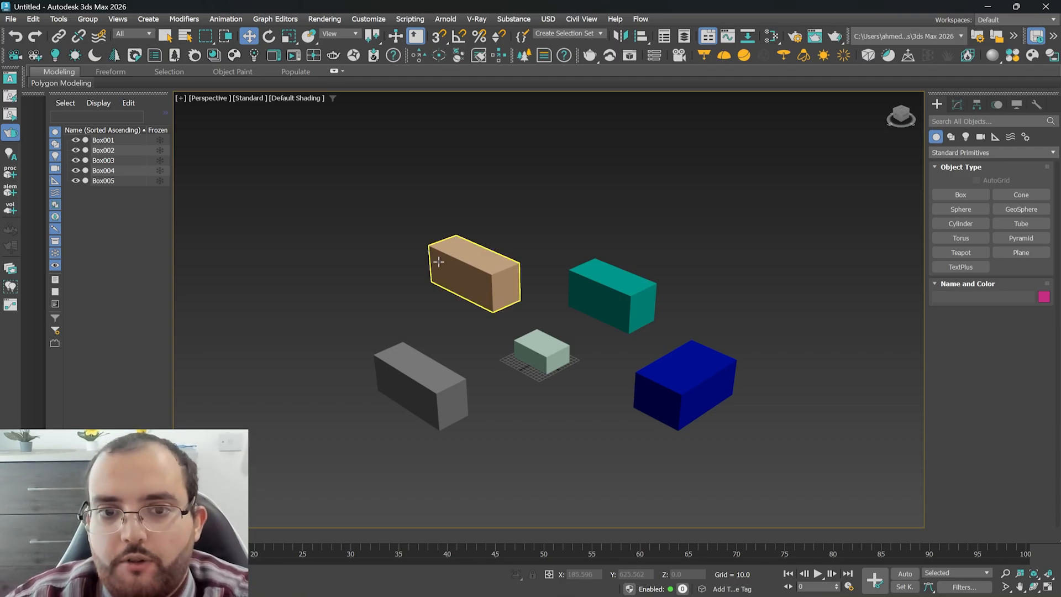
View the boxes from the ViewCube's front, top, back, left and right faces
{"action": "left_click", "coordinate": [906, 117]}
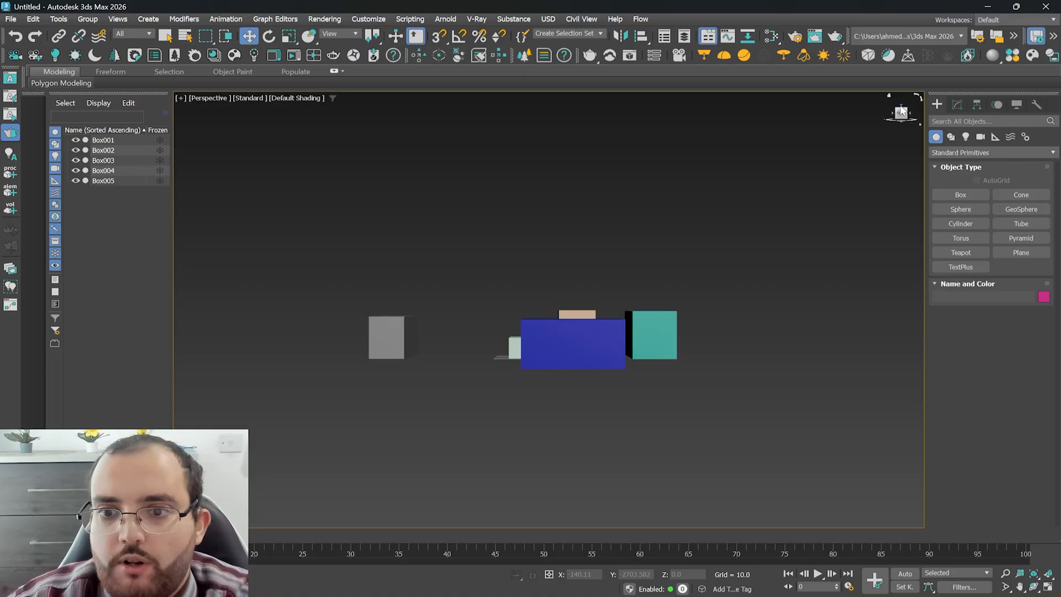
{"action": "left_click", "coordinate": [901, 111]}
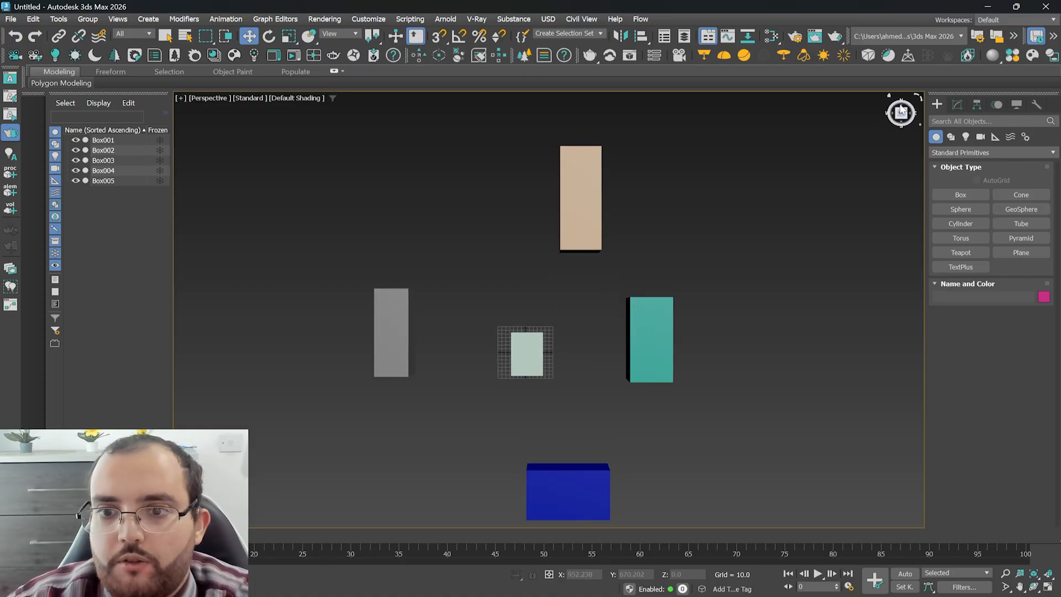
{"action": "left_click", "coordinate": [901, 112]}
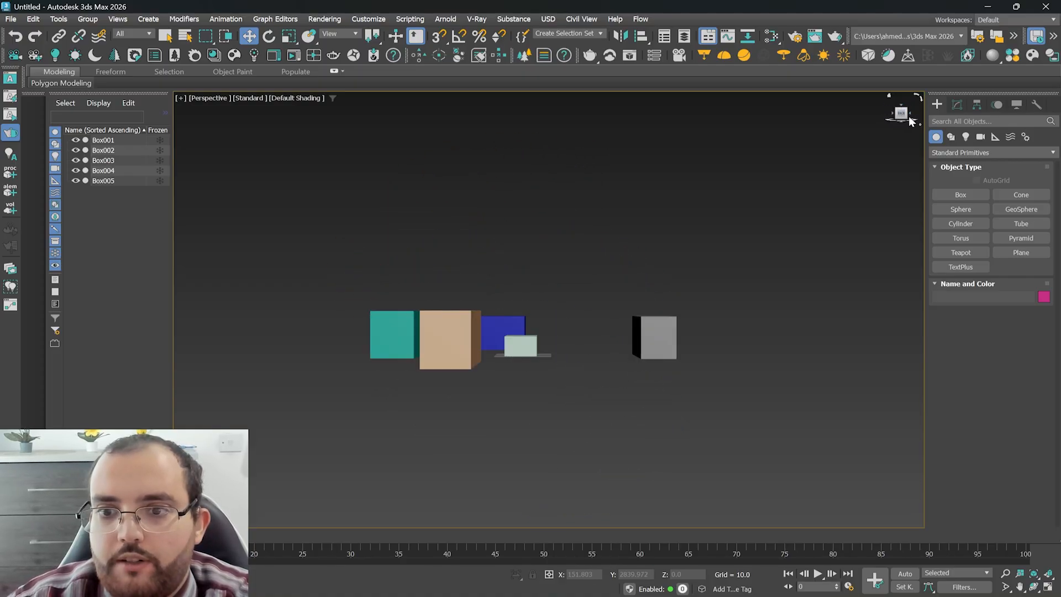
{"action": "left_click", "coordinate": [910, 115]}
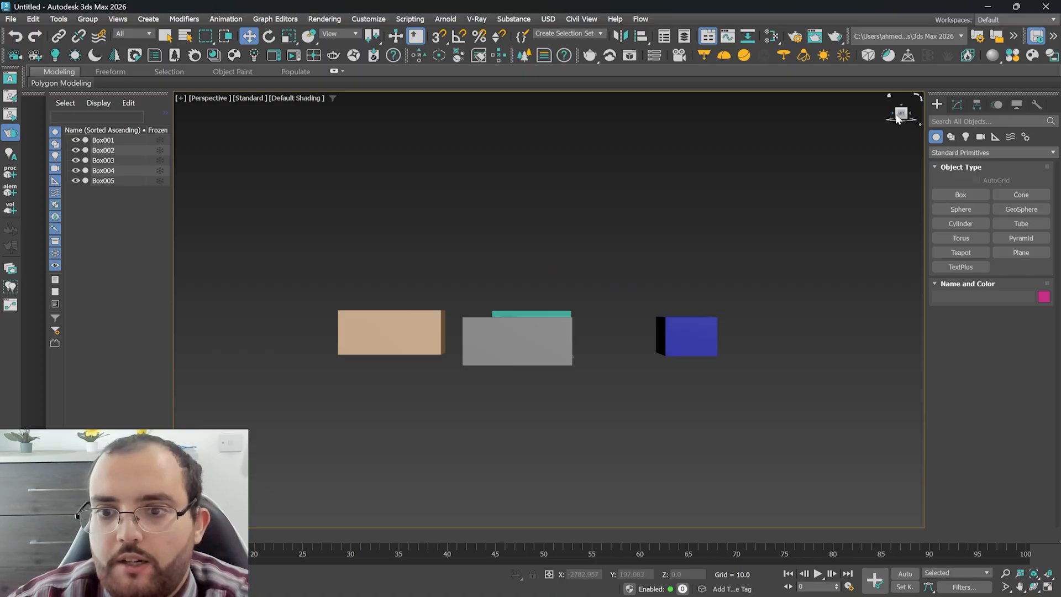
{"action": "left_click", "coordinate": [891, 113]}
{"action": "left_click", "coordinate": [893, 114]}
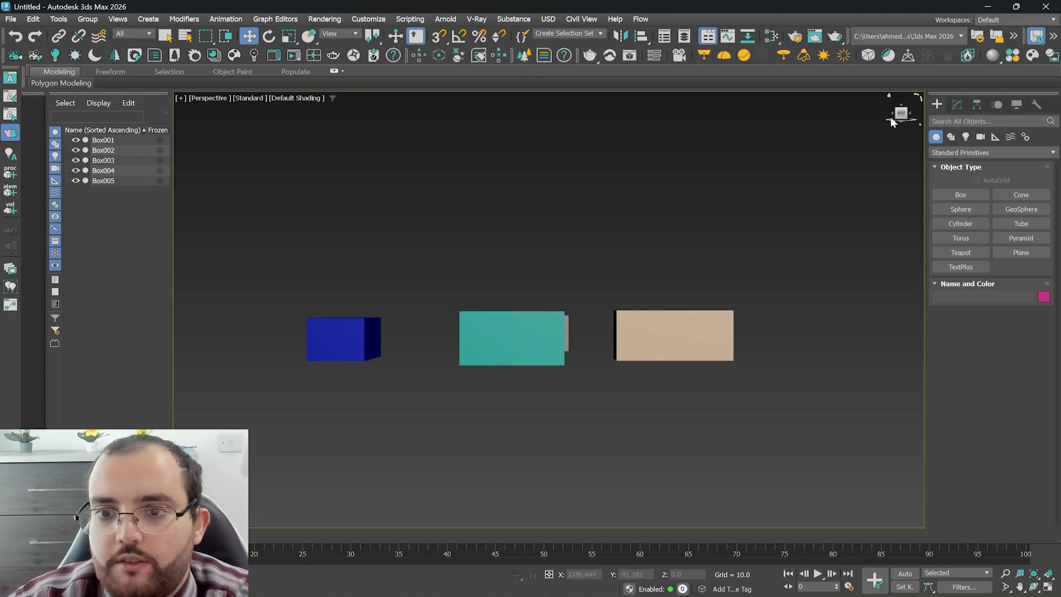
Return to the front view, look at the boxes from below, and restore the front view
{"action": "left_click", "coordinate": [891, 118]}
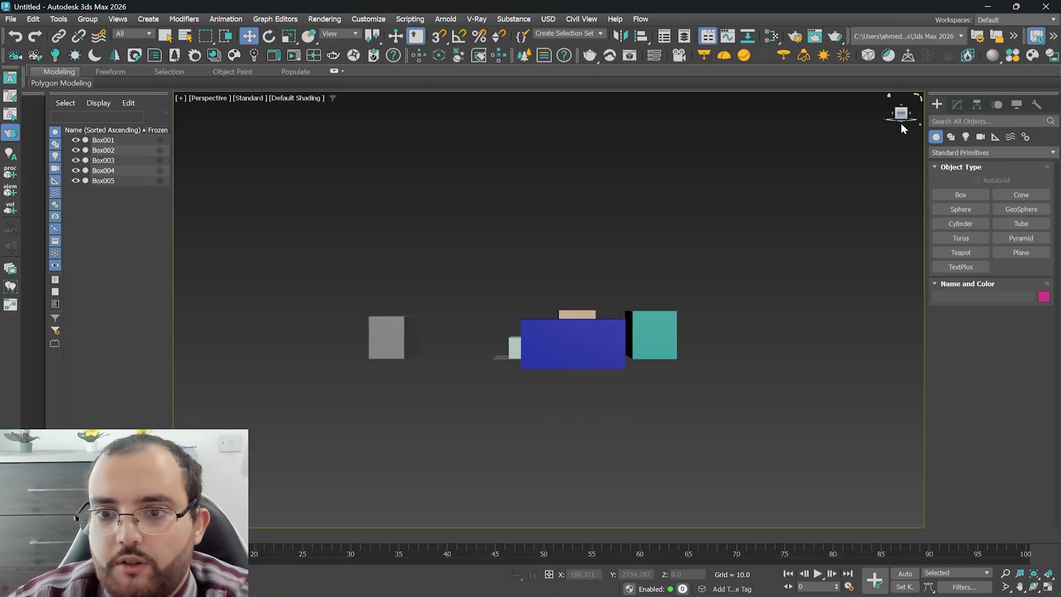
{"action": "left_click", "coordinate": [900, 122]}
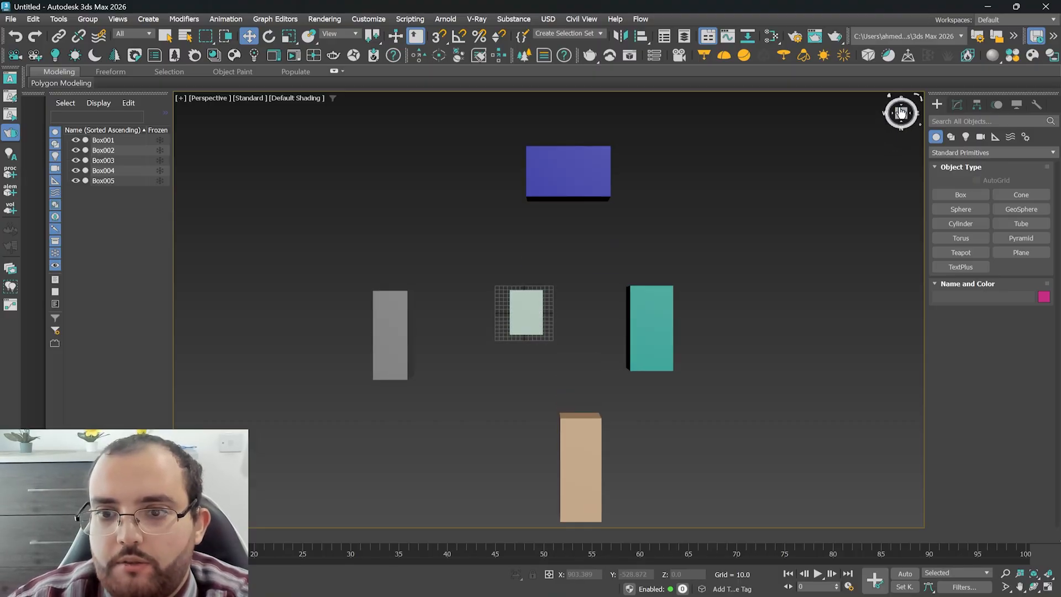
{"action": "left_click", "coordinate": [904, 117]}
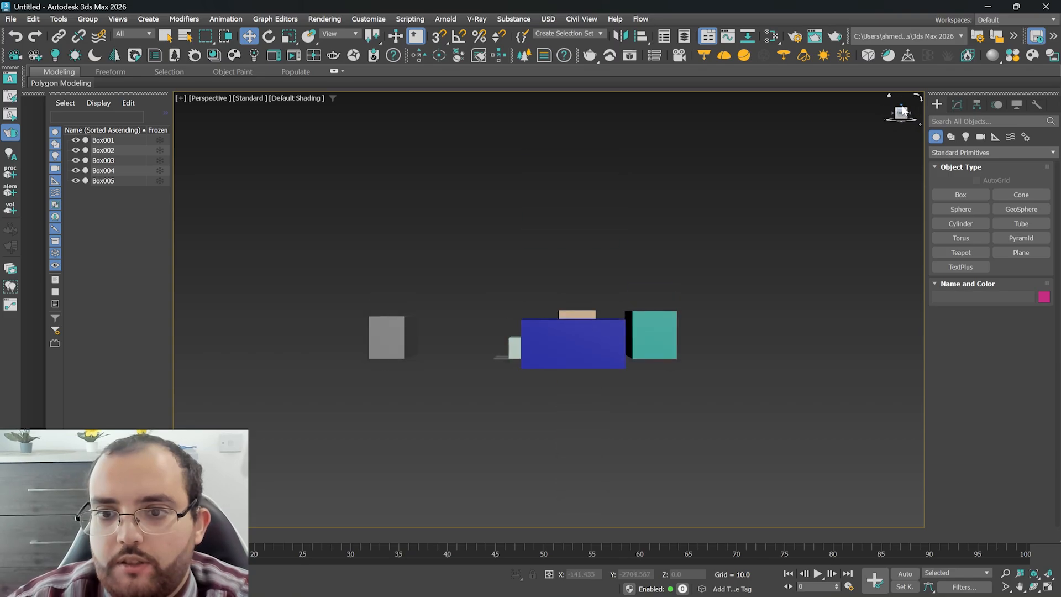
View the boxes from the ViewCube's four top edges: front, left, back and right
{"action": "left_click", "coordinate": [901, 112]}
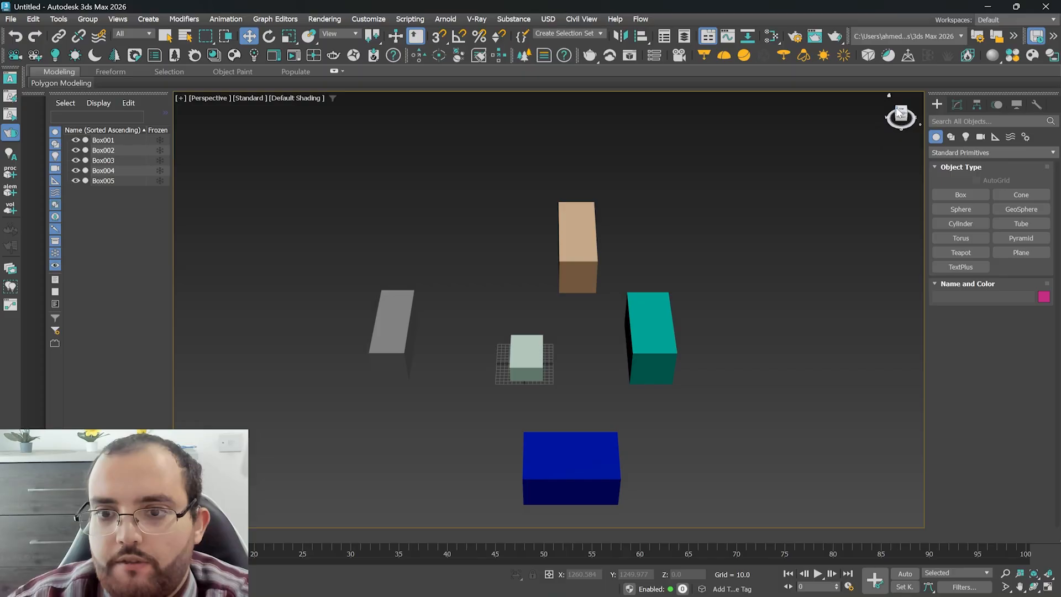
{"action": "left_click", "coordinate": [902, 112]}
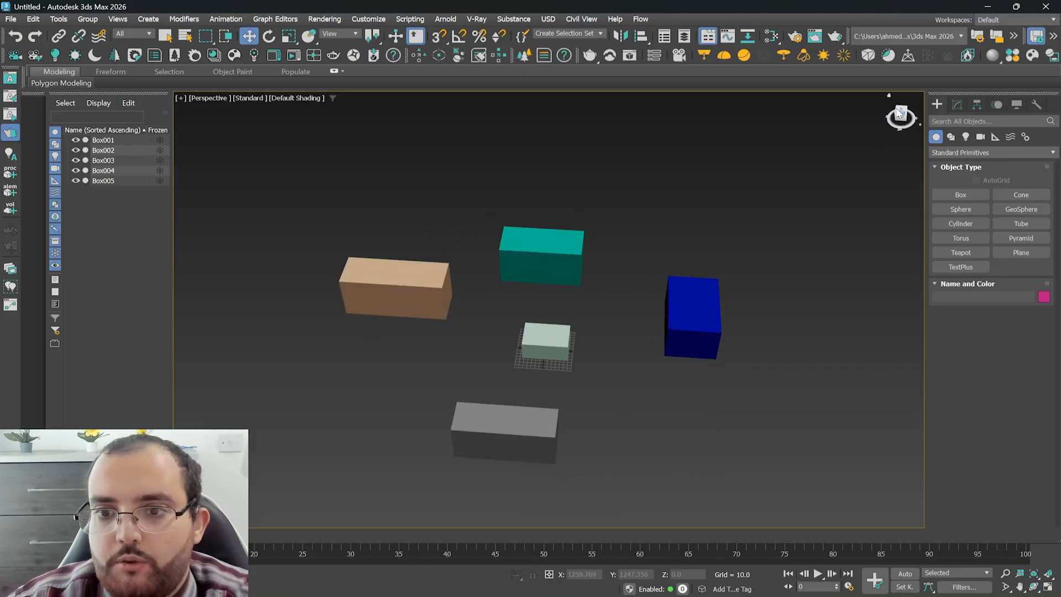
{"action": "left_click", "coordinate": [901, 113]}
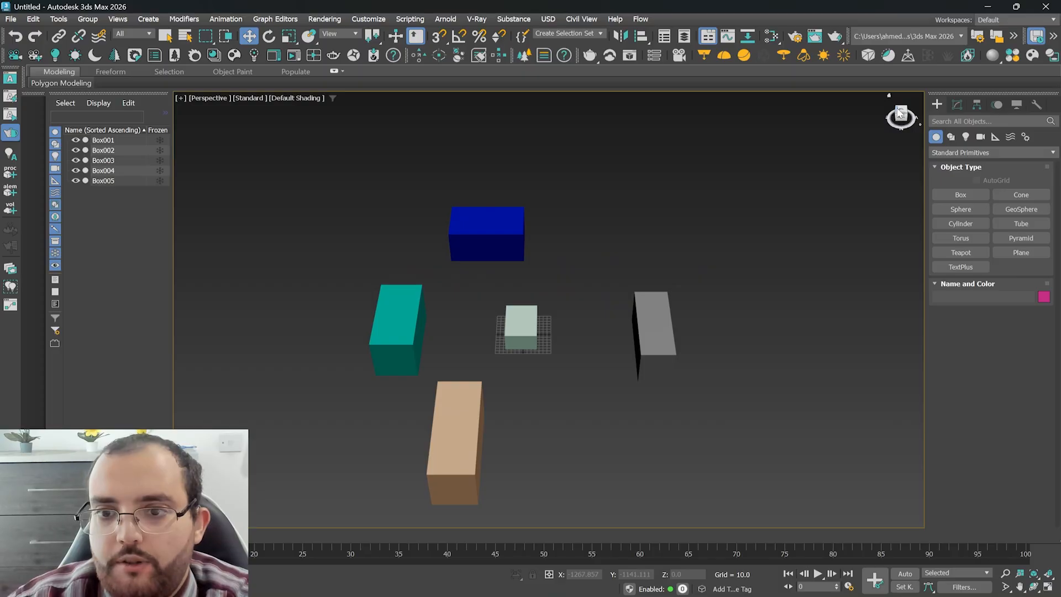
{"action": "left_click", "coordinate": [899, 114]}
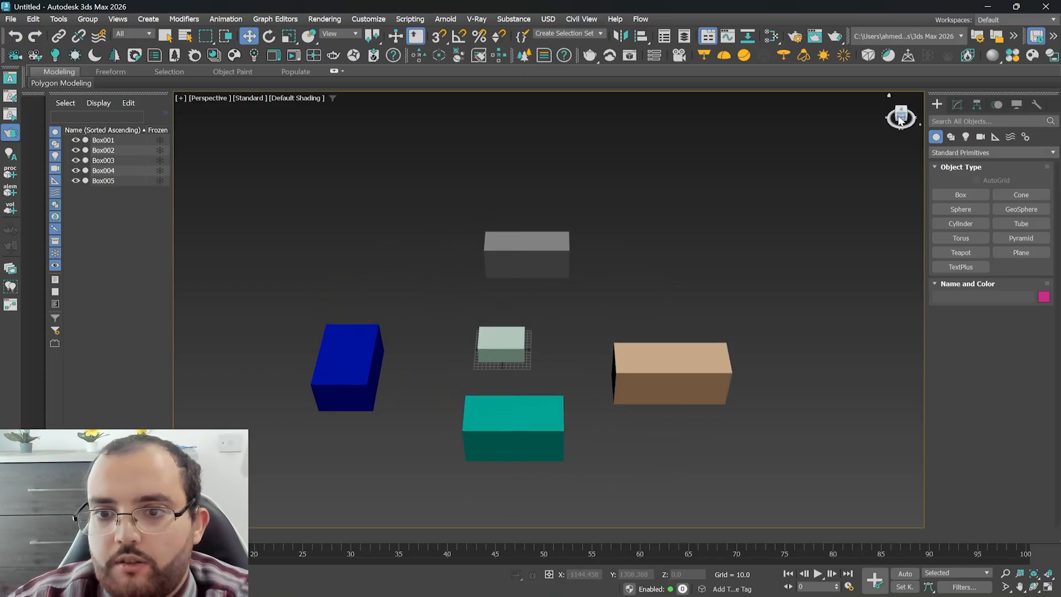
View the boxes from the ViewCube's vertical edges: front-right, front-left, back-left and back-right
{"action": "left_click", "coordinate": [898, 119]}
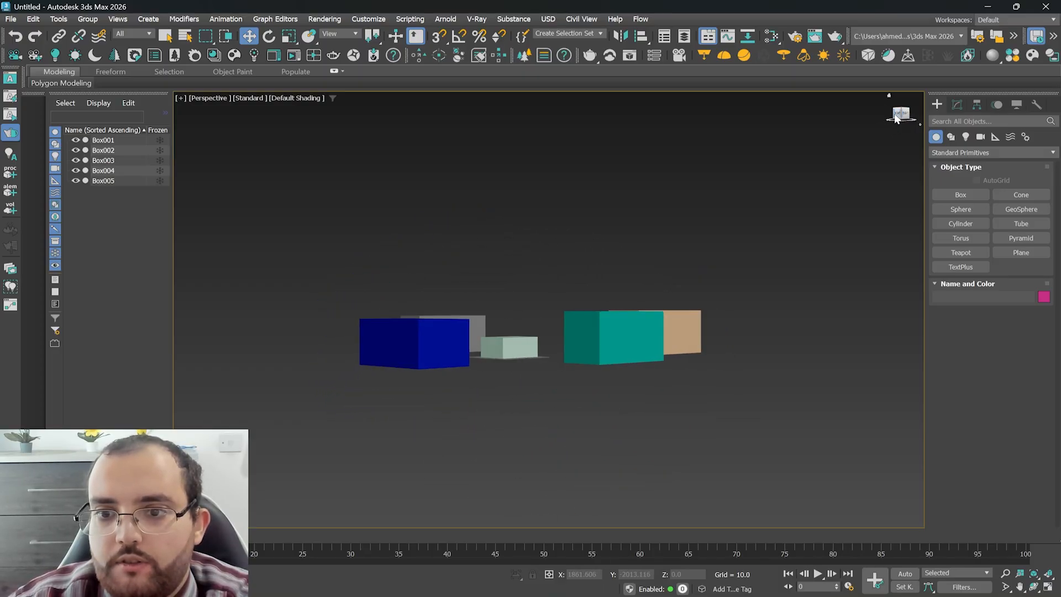
{"action": "left_click", "coordinate": [897, 116]}
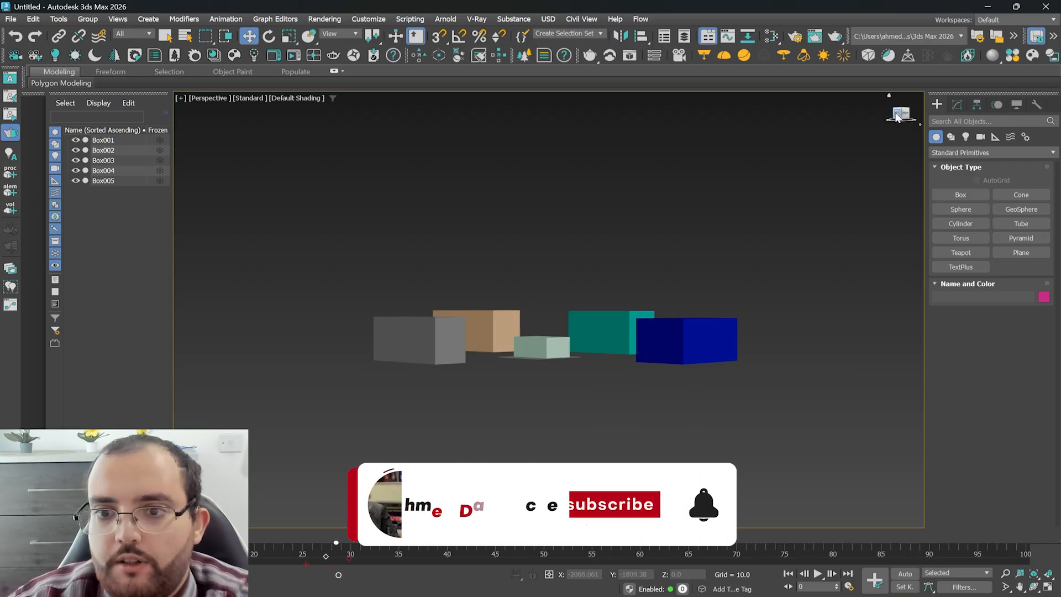
{"action": "left_click", "coordinate": [895, 119]}
{"action": "left_click", "coordinate": [895, 119]}
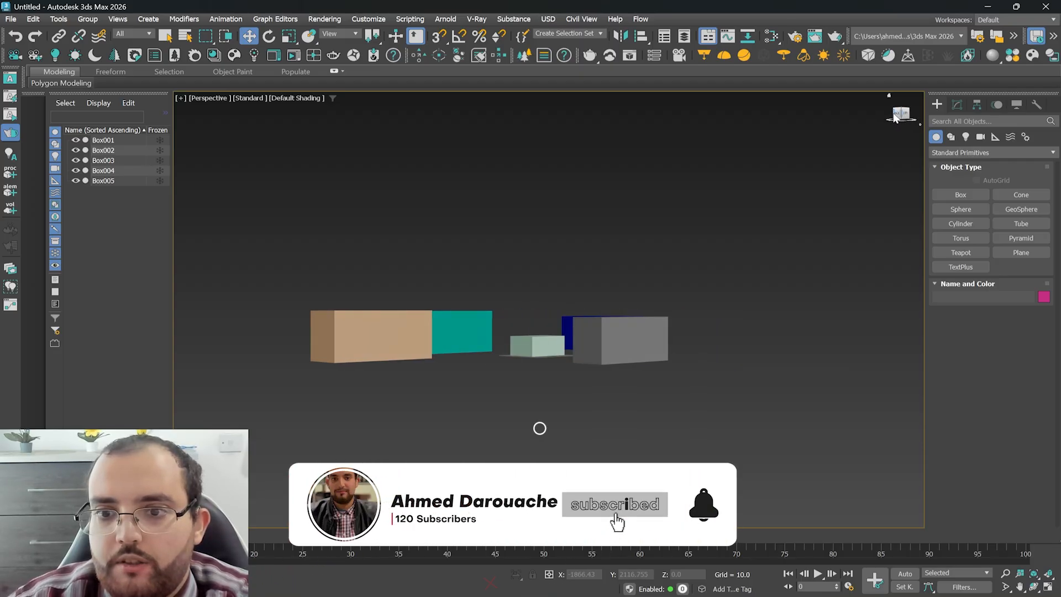
{"action": "left_click", "coordinate": [897, 115]}
{"action": "left_click", "coordinate": [897, 115]}
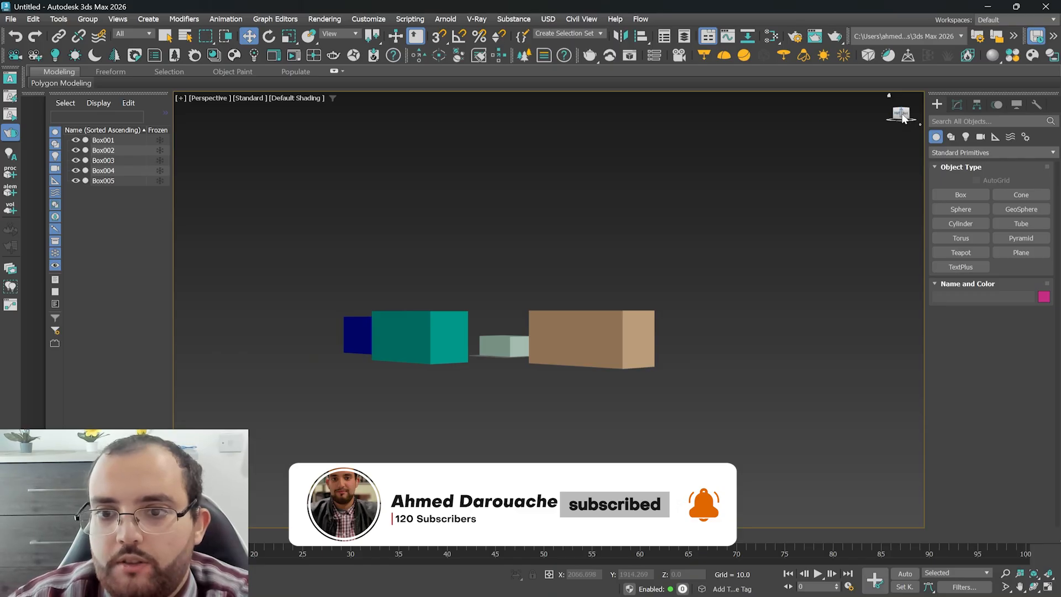
{"action": "left_click", "coordinate": [901, 114]}
Orbit the view and look at the boxes from the ViewCube's top corners: front-left, front-right and back-right
{"action": "middle_click_drag", "start_coordinate": [524, 333], "coordinate": [309, 330], "text": "alt"}
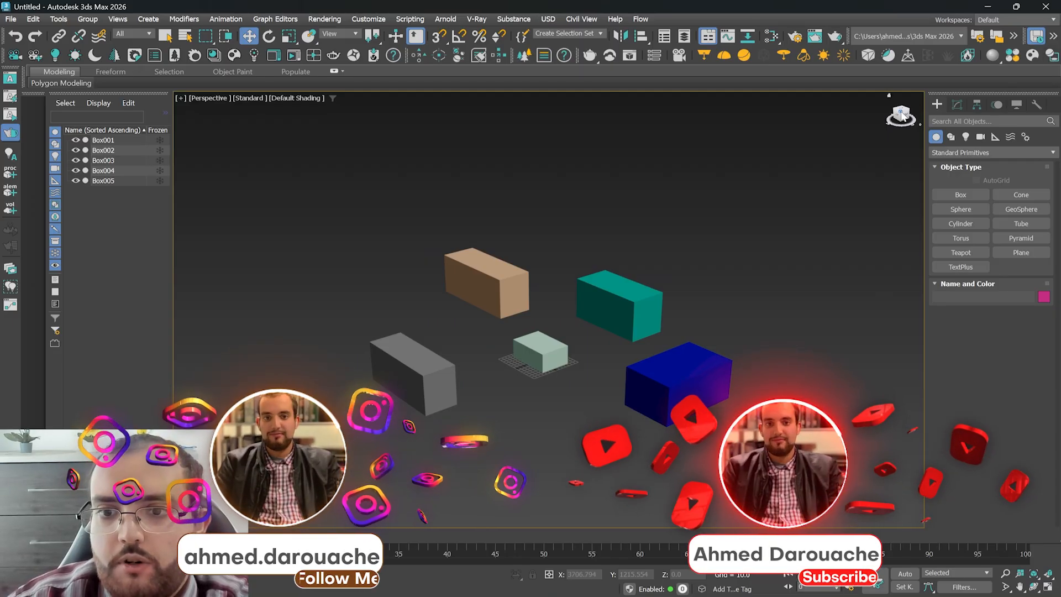
{"action": "left_click_drag", "start_coordinate": [902, 114], "coordinate": [903, 115]}
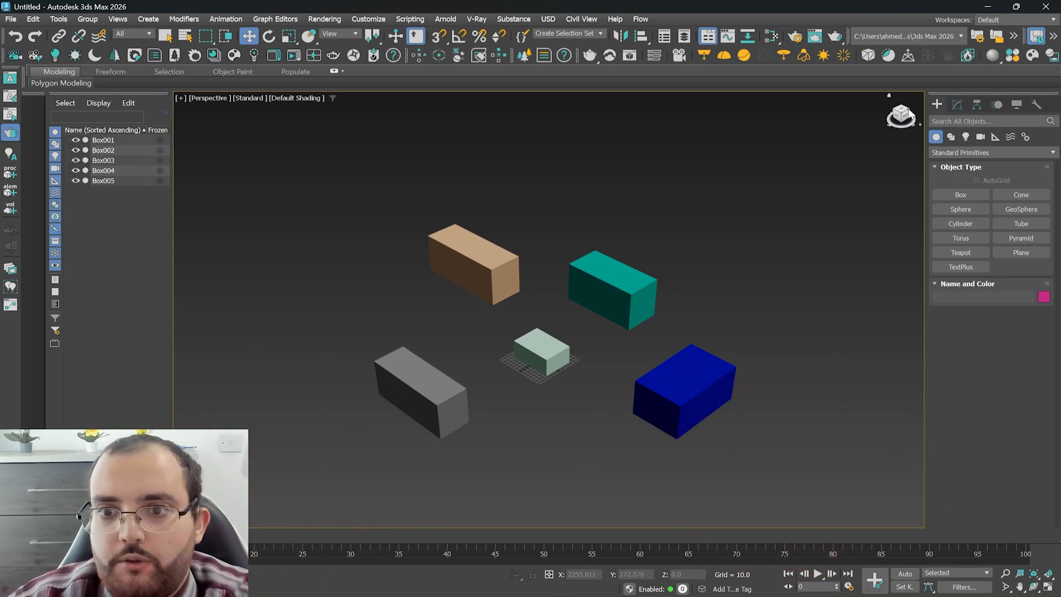
{"action": "left_click", "coordinate": [910, 116]}
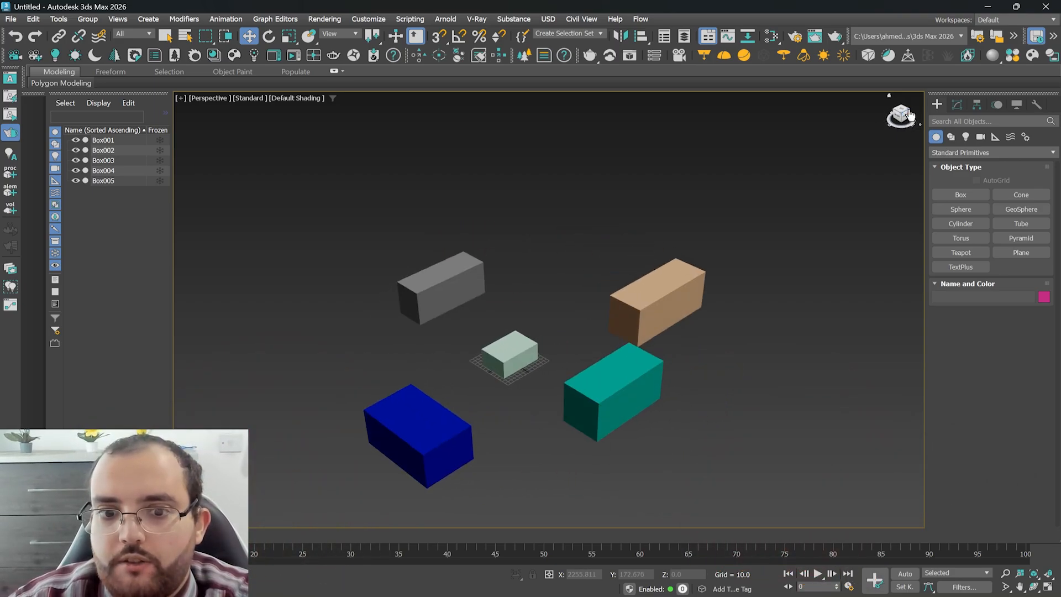
{"action": "left_click", "coordinate": [910, 116]}
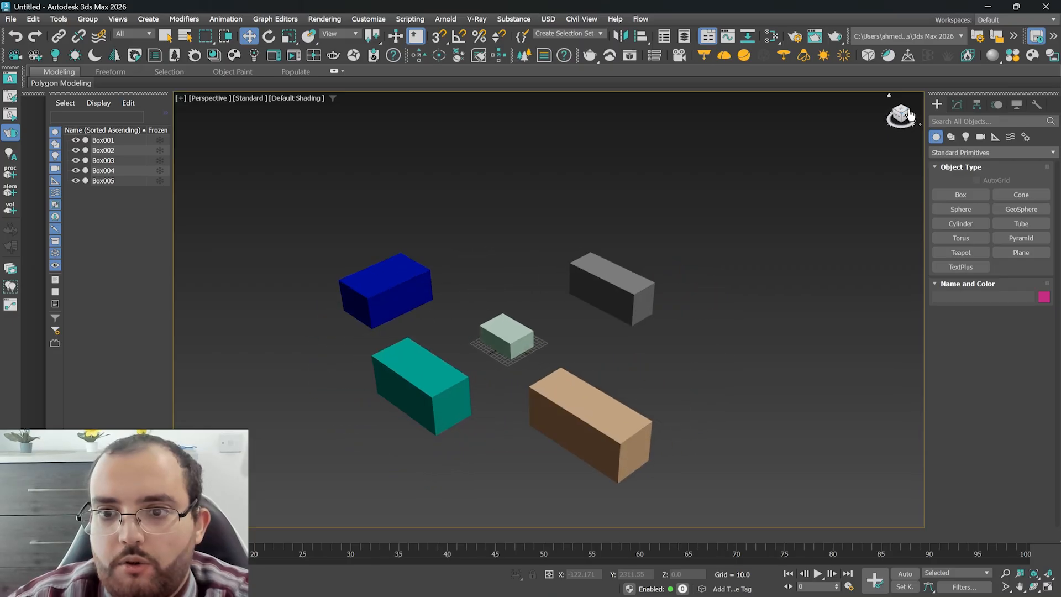
View the boxes from the ViewCube's back-left top corner and from its bottom corners and edges, going round from back-left to back-right
{"action": "left_click", "coordinate": [910, 116]}
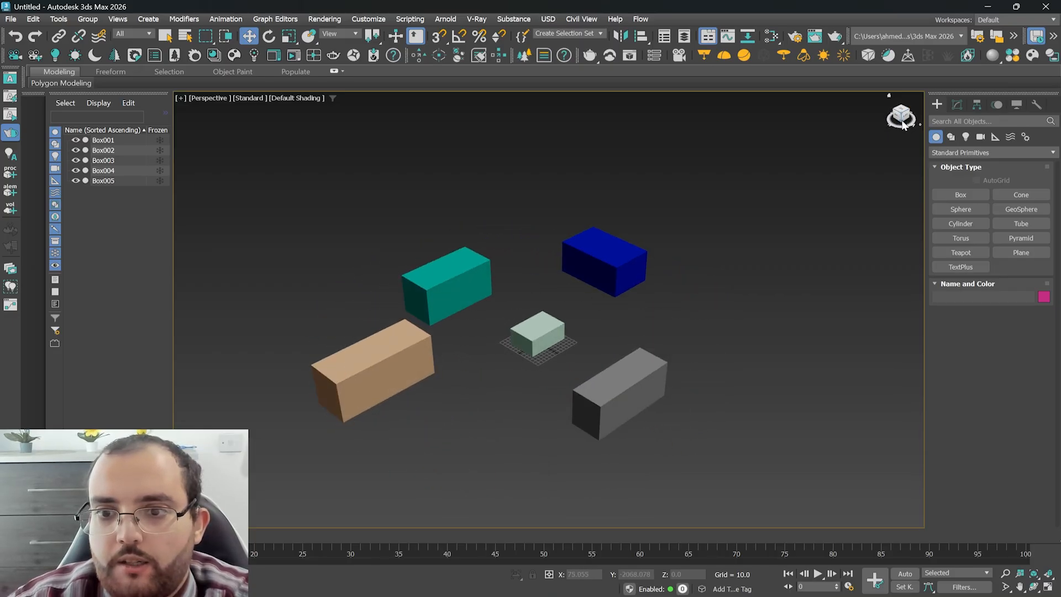
{"action": "left_click", "coordinate": [900, 121]}
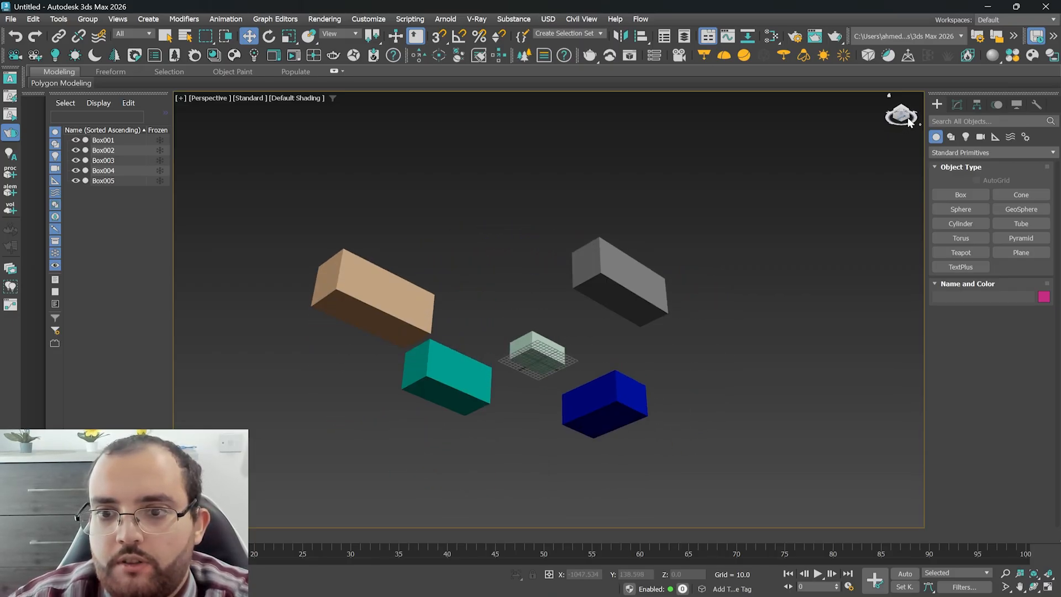
{"action": "left_click", "coordinate": [909, 120]}
{"action": "left_click", "coordinate": [908, 120]}
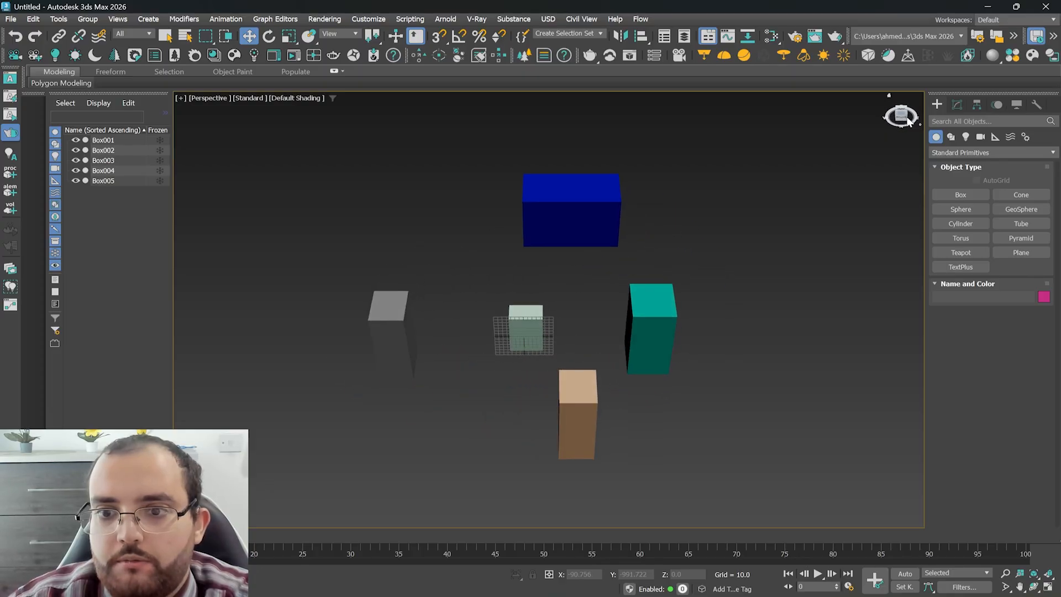
{"action": "left_click", "coordinate": [909, 120]}
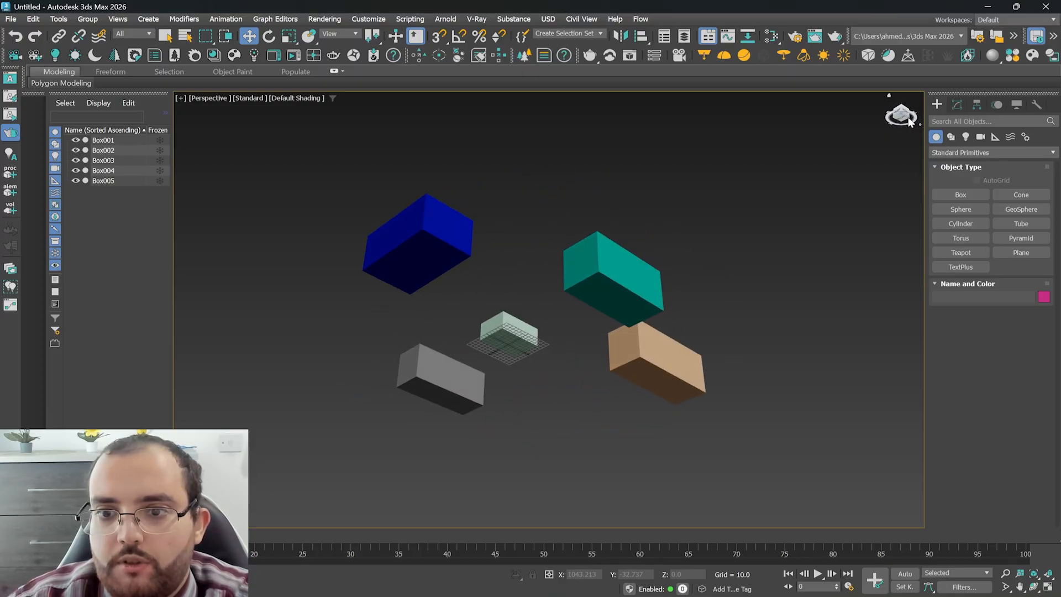
{"action": "left_click", "coordinate": [909, 120]}
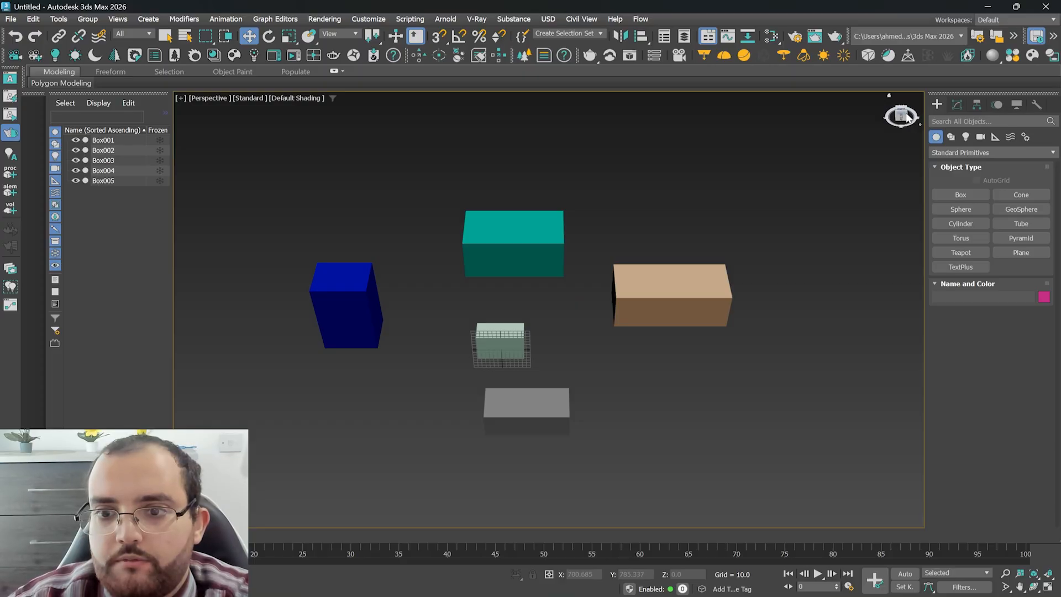
{"action": "left_click", "coordinate": [907, 117]}
Orbit the perspective view back above the boxes and zoom in and out around the tan and teal boxes
{"action": "left_click", "coordinate": [616, 219]}
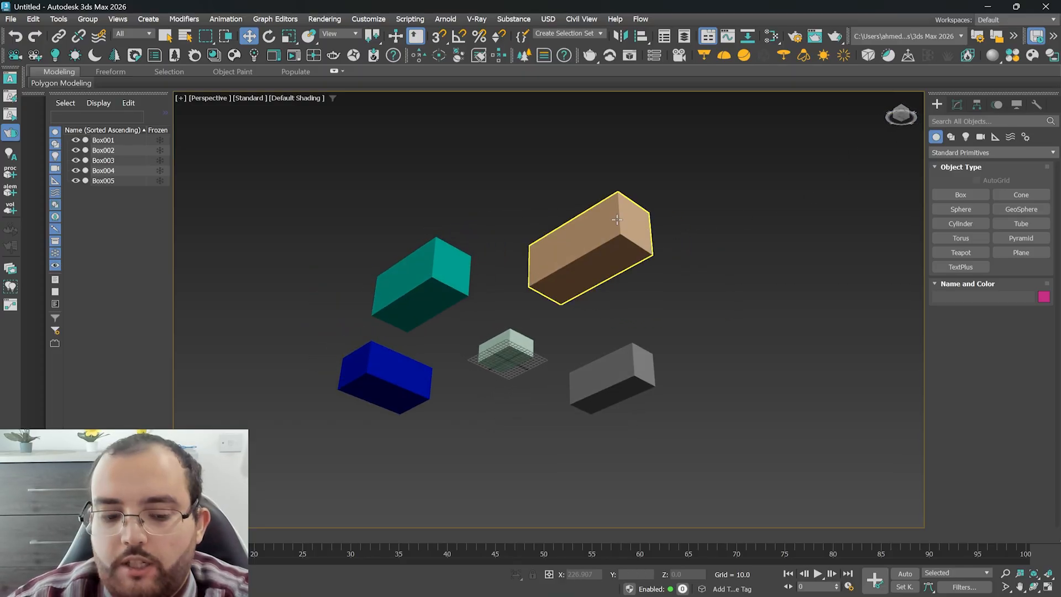
{"action": "middle_click_drag", "start_coordinate": [582, 194], "coordinate": [452, 246], "text": "alt"}
{"action": "scroll", "coordinate": [457, 255], "scroll_direction": "down", "scroll_amount": 3}
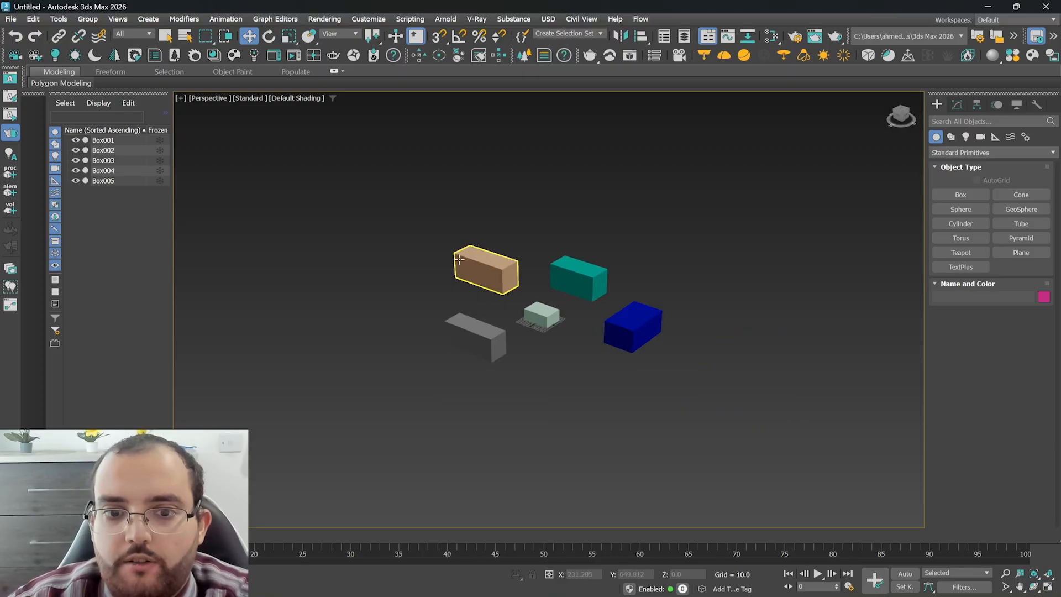
{"action": "scroll", "coordinate": [458, 258], "scroll_direction": "up", "scroll_amount": 5}
{"action": "scroll", "coordinate": [506, 280], "scroll_direction": "down", "scroll_amount": 5}
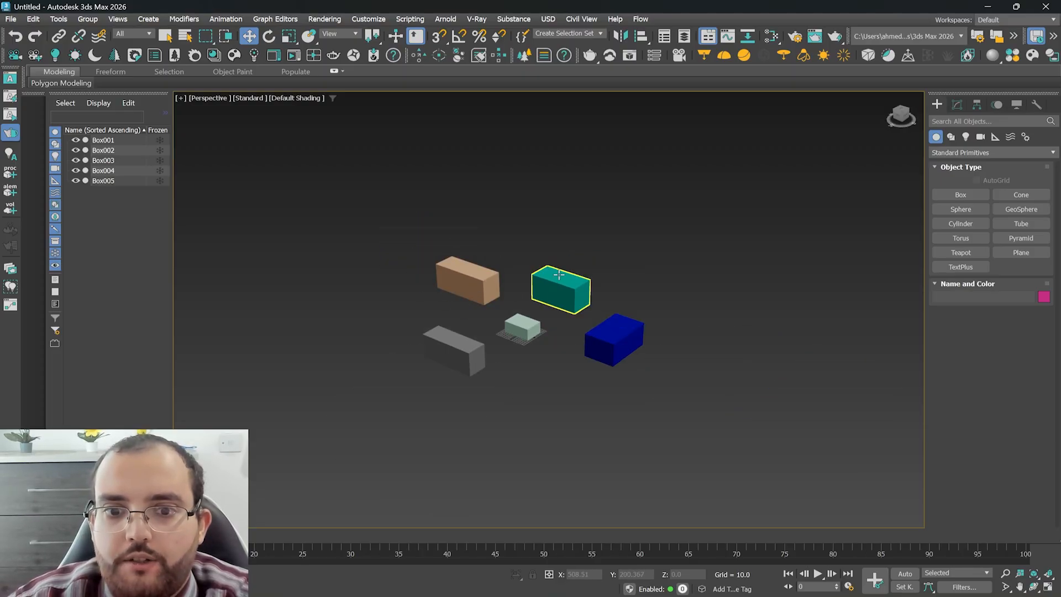
{"action": "scroll", "coordinate": [556, 274], "scroll_direction": "up", "scroll_amount": 4}
{"action": "scroll", "coordinate": [673, 258], "scroll_direction": "down", "scroll_amount": 3}
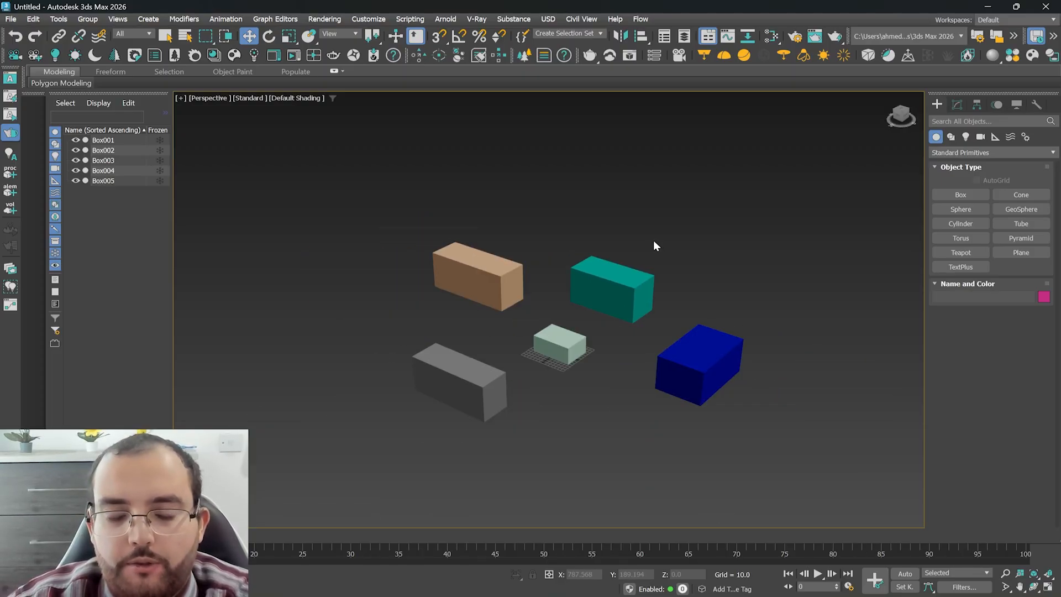